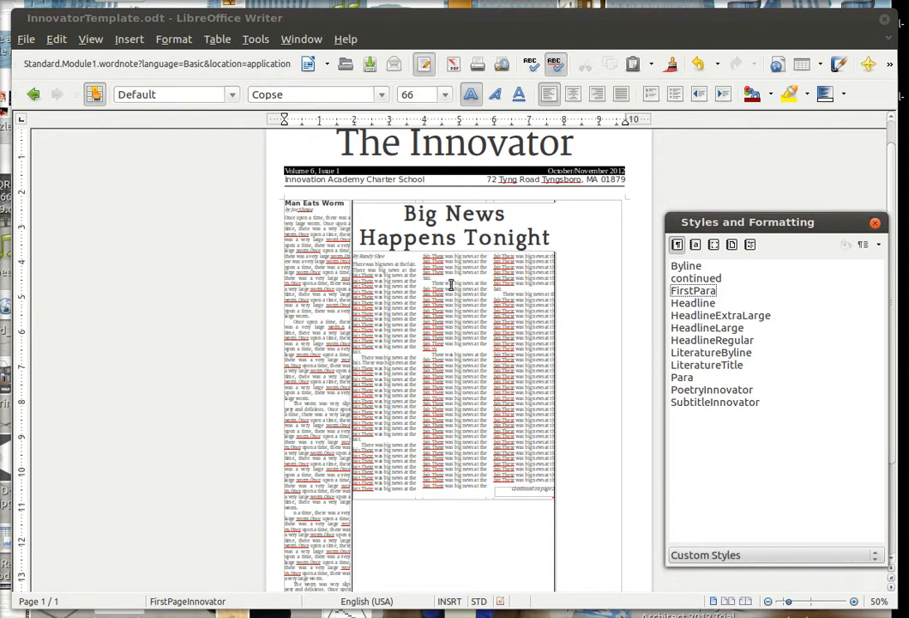
Insert a manual line break inside the first paragraph of the "Man Eats Worm" article
scroll(459, 496, "down", 5)
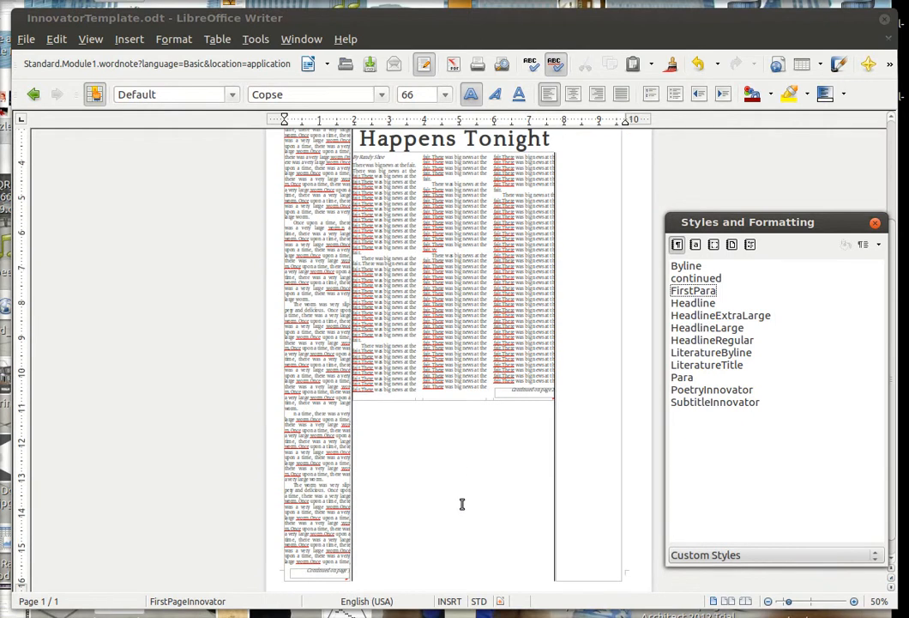
scroll(467, 489, "up", 6)
scroll(409, 362, "down", 4)
scroll(408, 365, "up", 4)
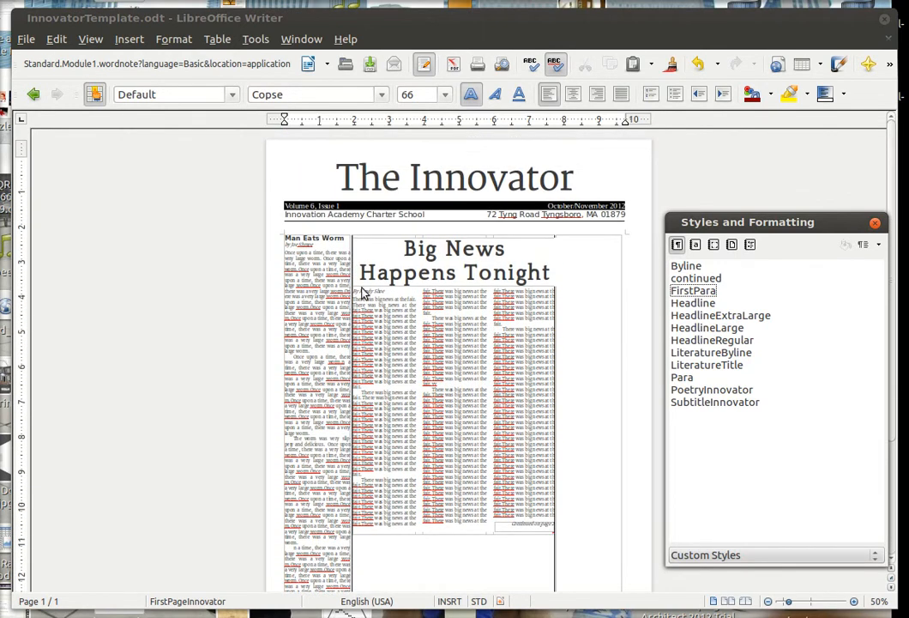
left_click(368, 296)
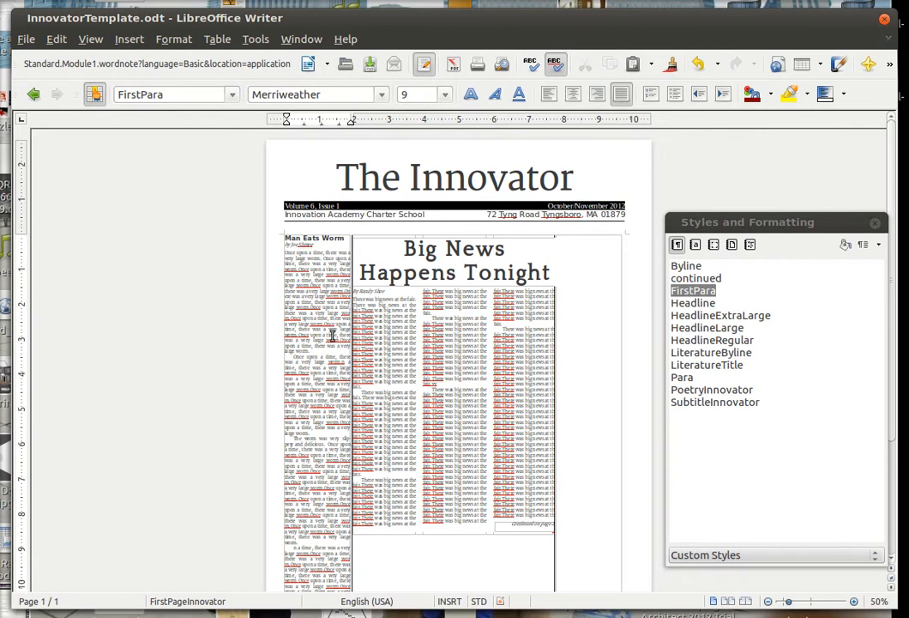
left_click(129, 40)
left_click(129, 39)
left_click(129, 39)
left_click(135, 59)
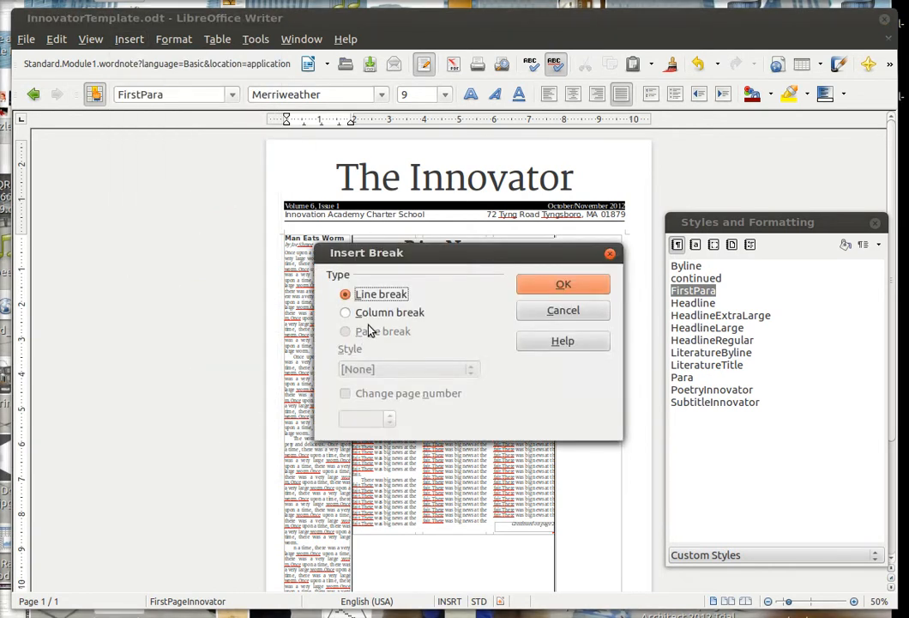
left_click(561, 286)
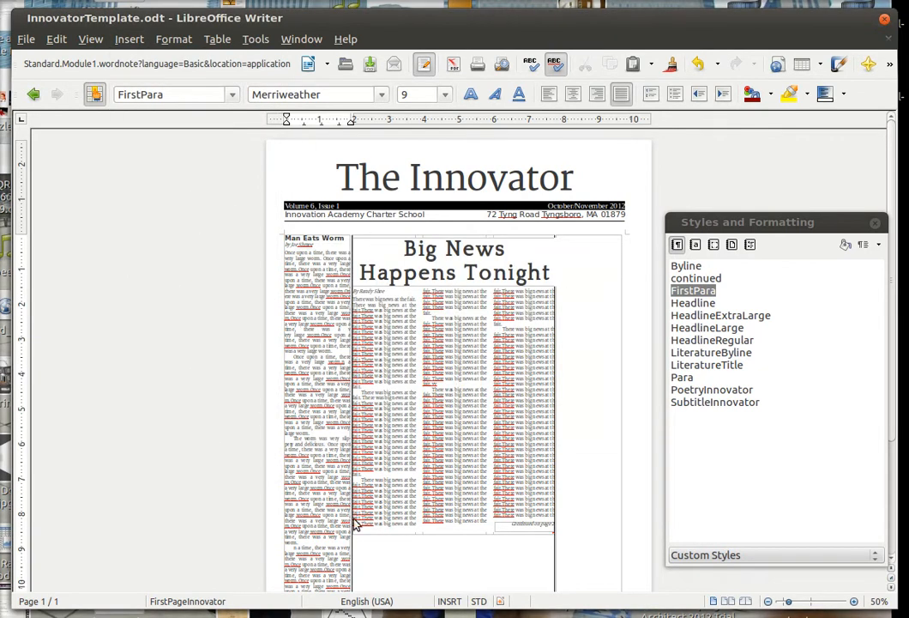
With the cursor in the first page's main text outside the article frames, insert a page break using the NewsInnovatorLeft page style
scroll(399, 506, "down", 3)
left_click(395, 491)
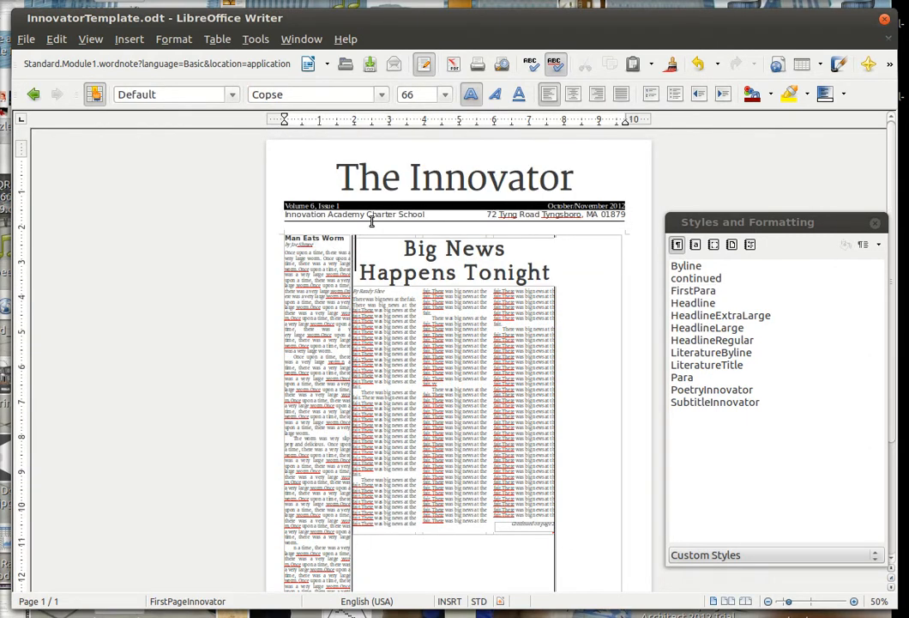
left_click(352, 266)
left_click(415, 575)
left_click(415, 329)
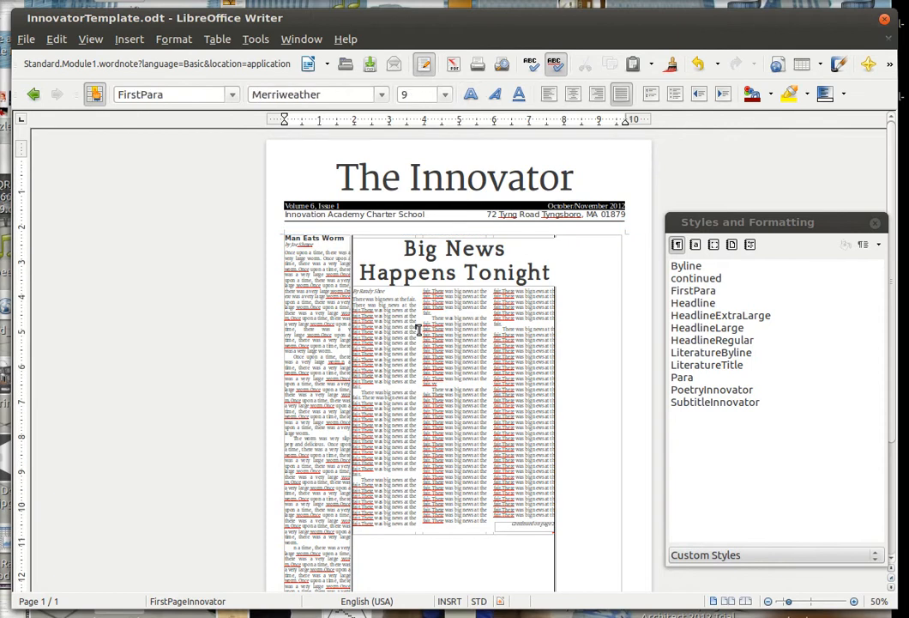
left_click(377, 572)
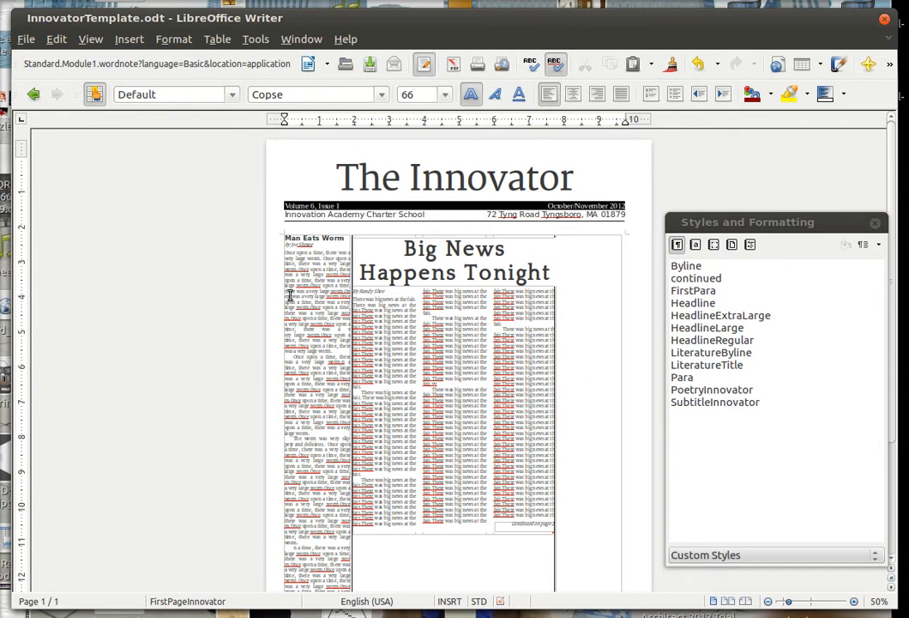
left_click(129, 39)
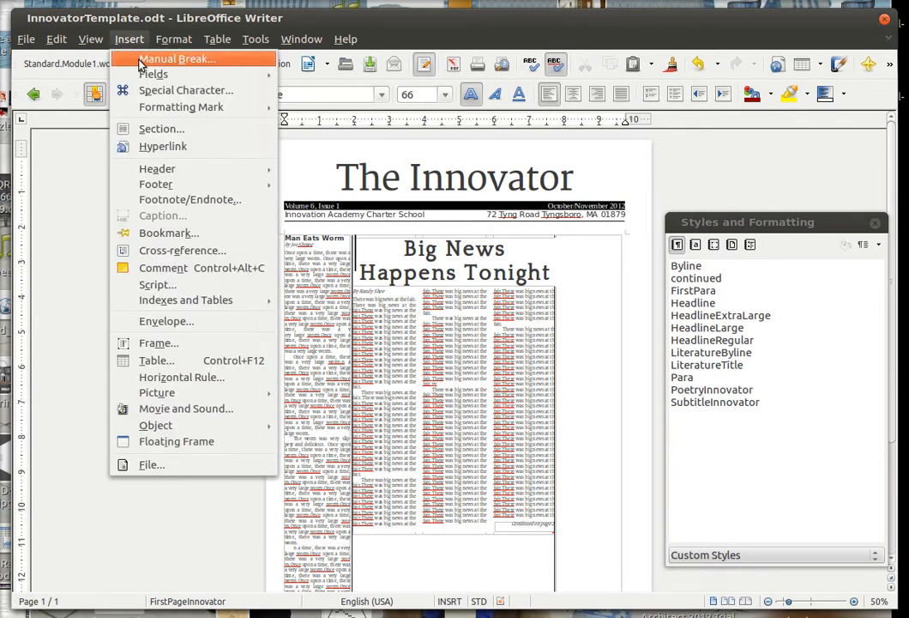
left_click(163, 59)
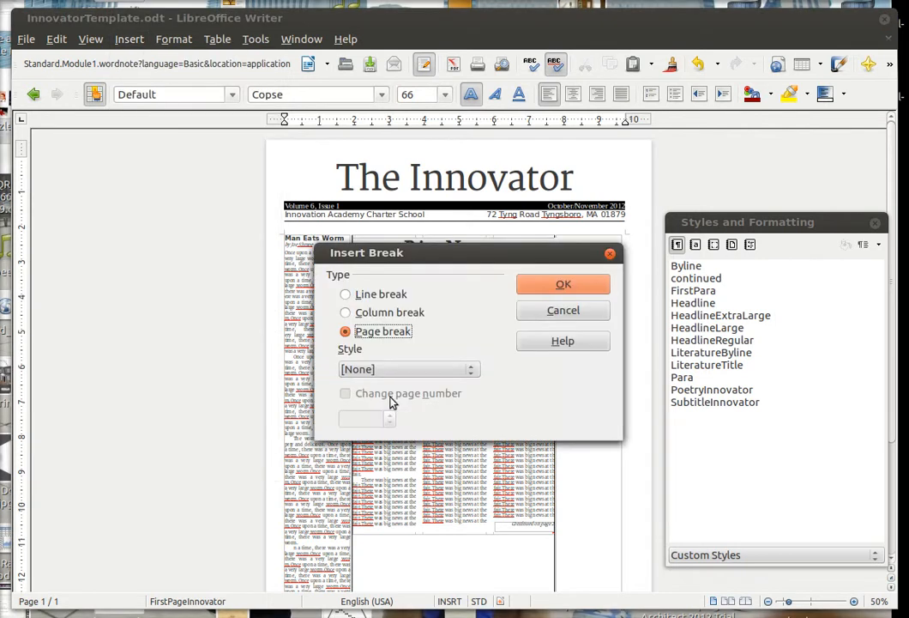
left_click(375, 374)
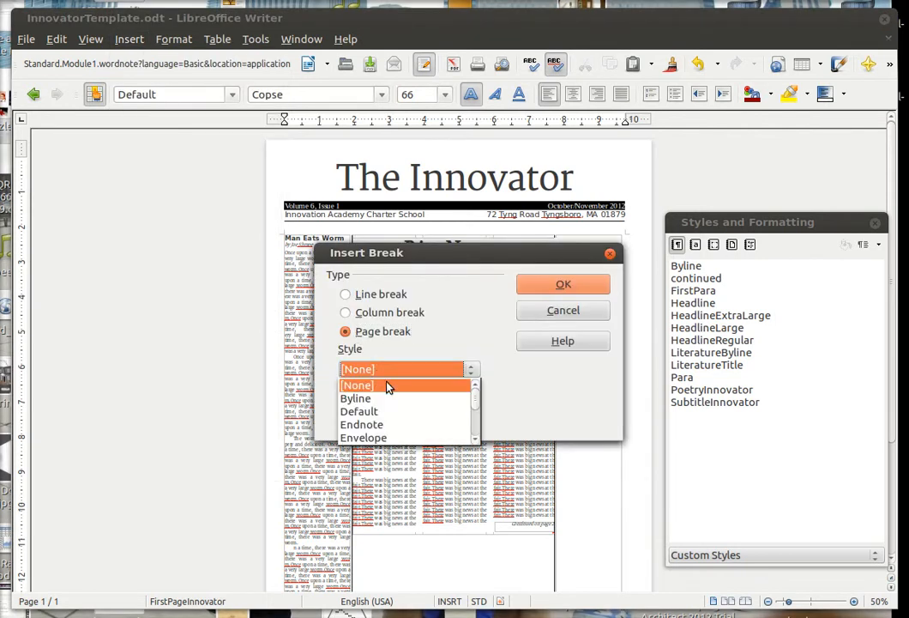
scroll(410, 427, "down", 2)
scroll(410, 426, "down", 3)
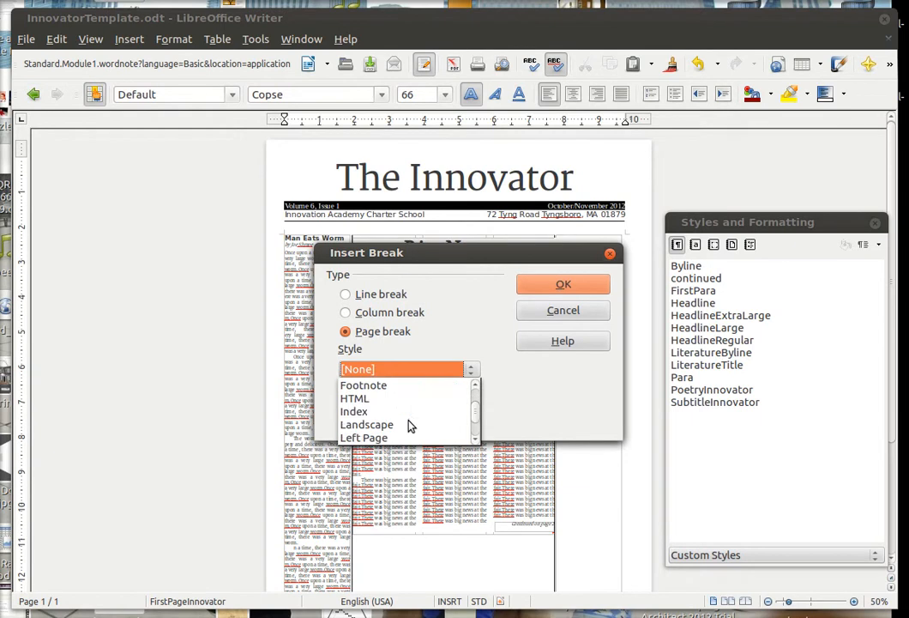
scroll(416, 413, "up", 1)
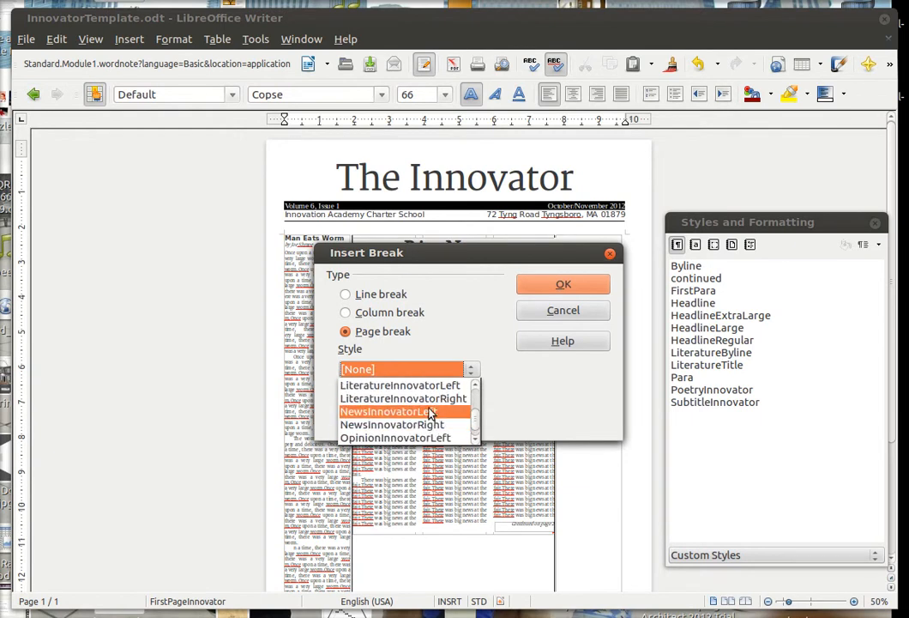
scroll(429, 396, "up", 1)
scroll(427, 410, "down", 2)
scroll(426, 413, "up", 1)
left_click(395, 412)
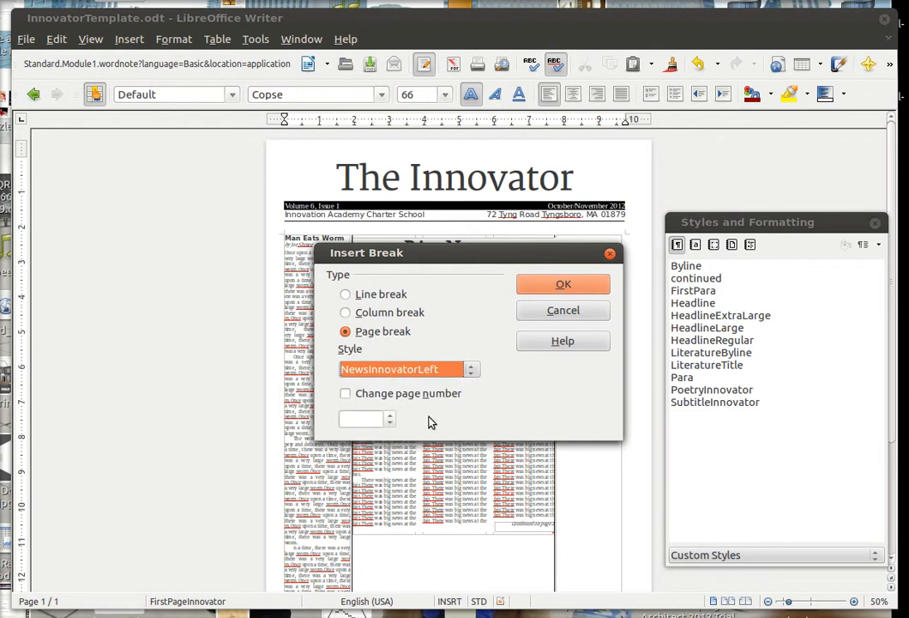
left_click(544, 290)
Insert another page break on the News page 2, using the NewsInnovatorRight page style for the following page
scroll(513, 306, "up", 10)
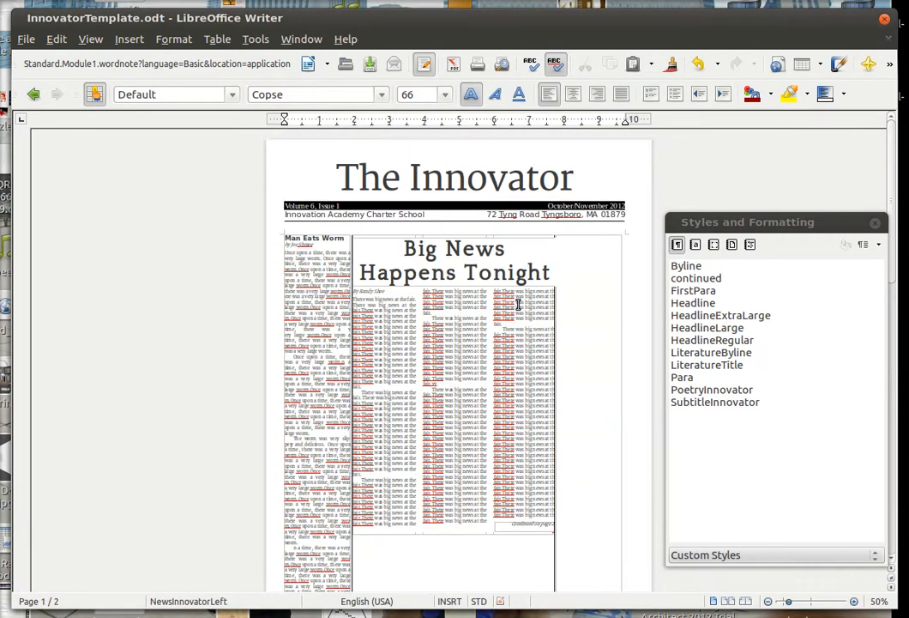
scroll(511, 398, "down", 8)
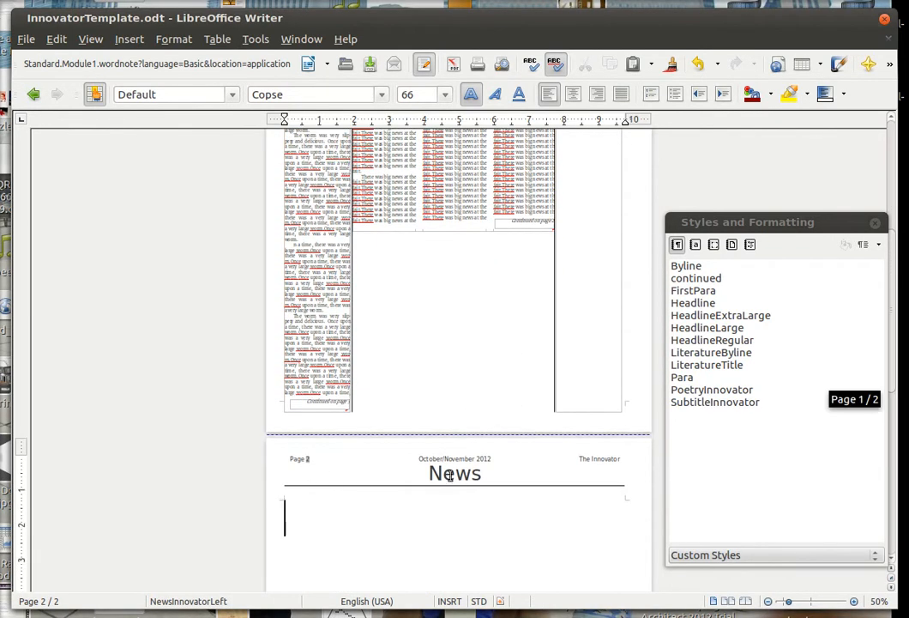
scroll(511, 474, "up", 2)
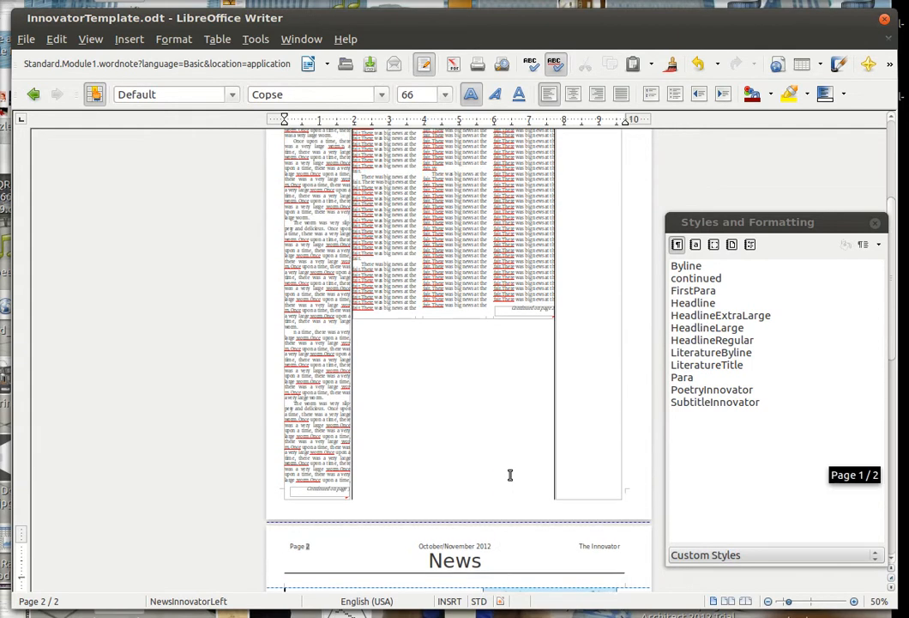
scroll(504, 470, "down", 6)
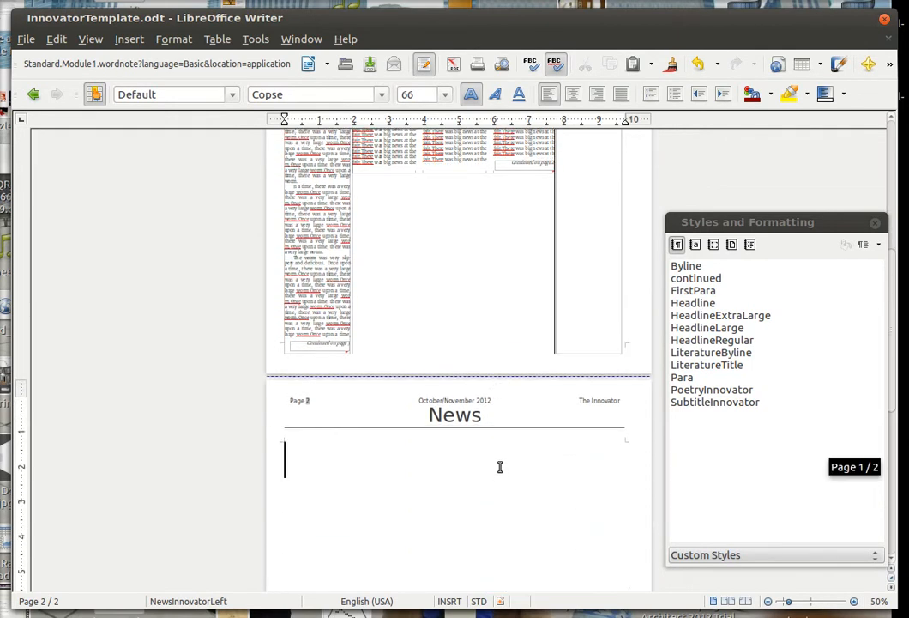
left_click(129, 39)
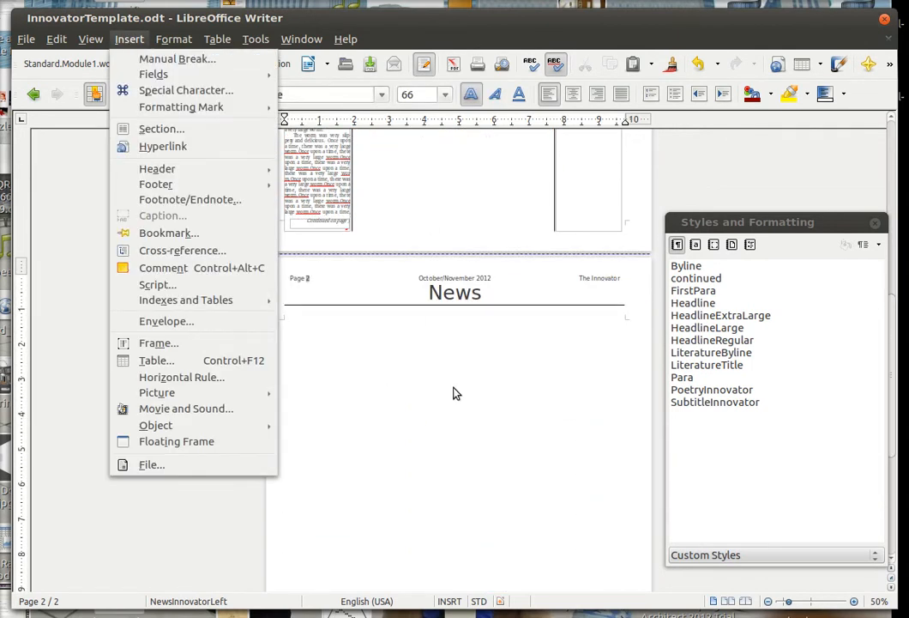
left_click(455, 392)
left_click(129, 39)
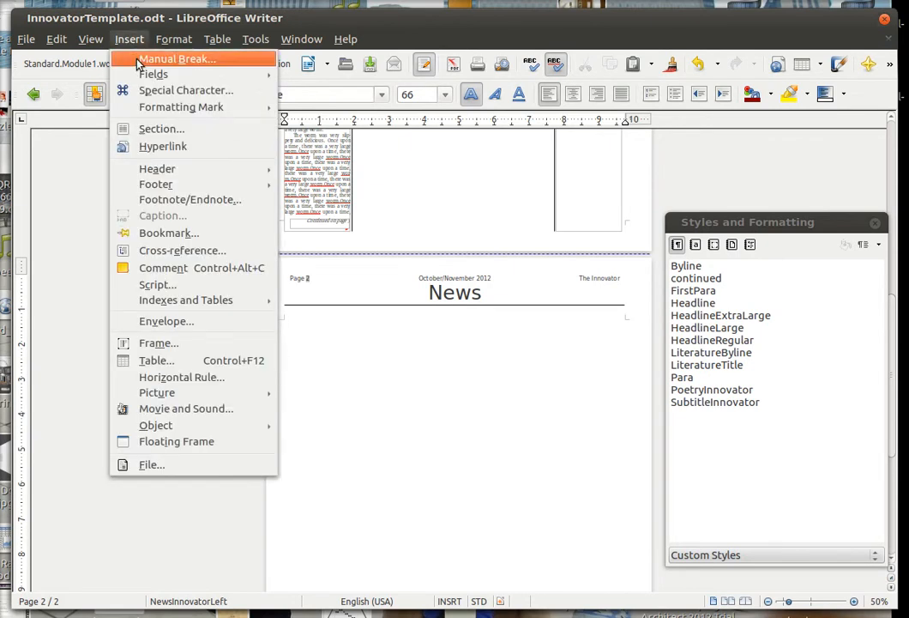
left_click(142, 59)
left_click(391, 371)
scroll(406, 429, "down", 5)
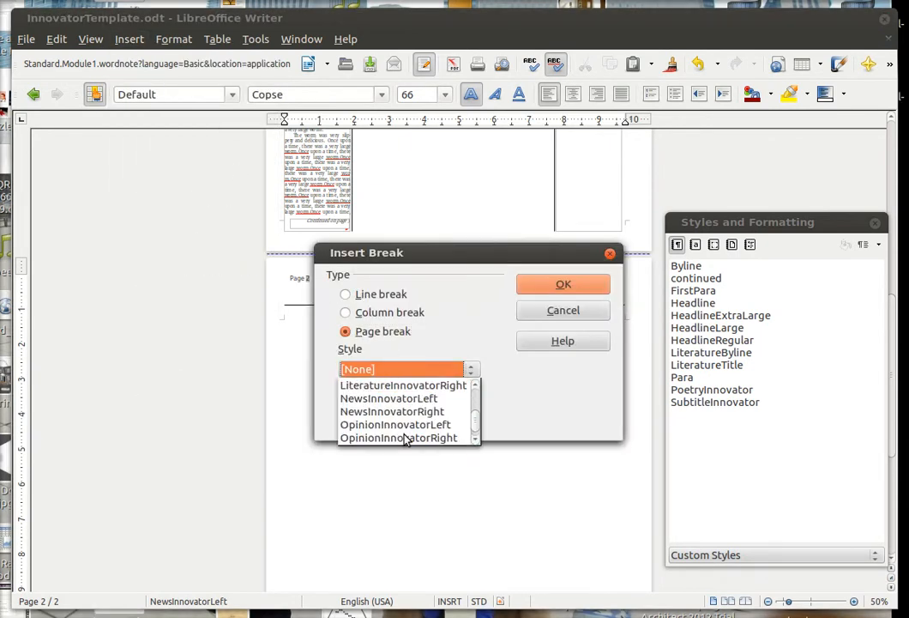
left_click(393, 385)
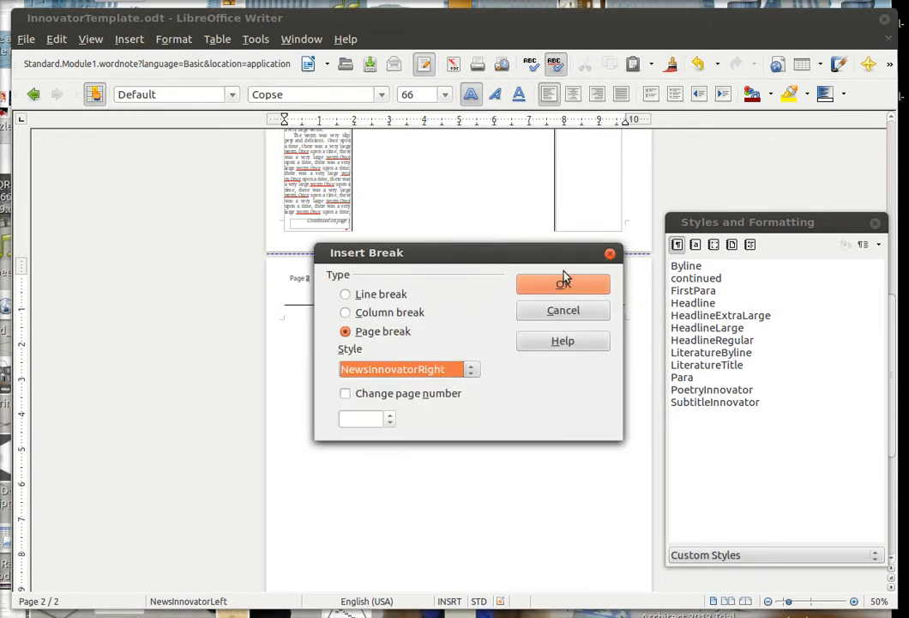
left_click(563, 285)
Insert a new text frame with the default settings beneath the News heading on page 2
scroll(514, 358, "up", 5)
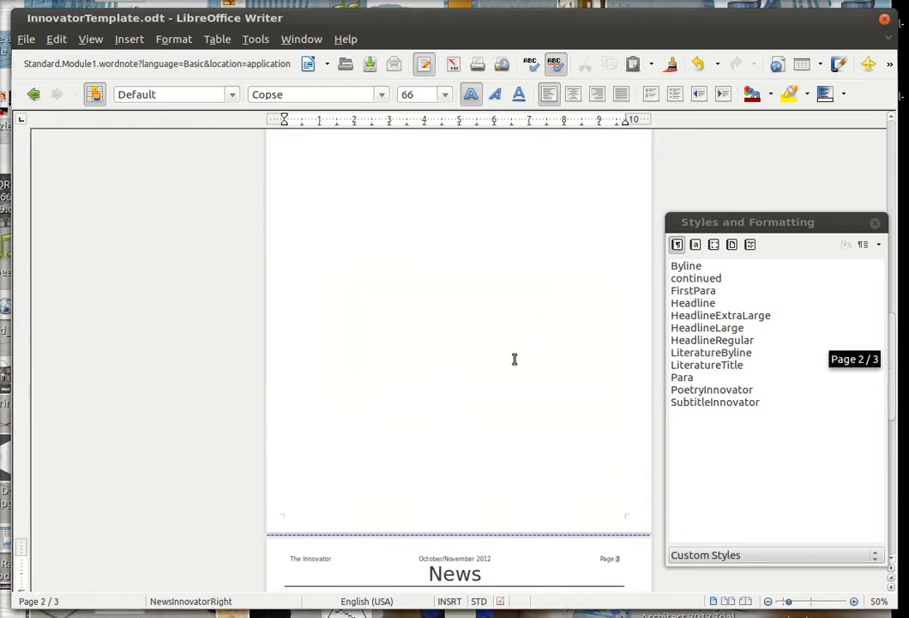
scroll(514, 358, "up", 3)
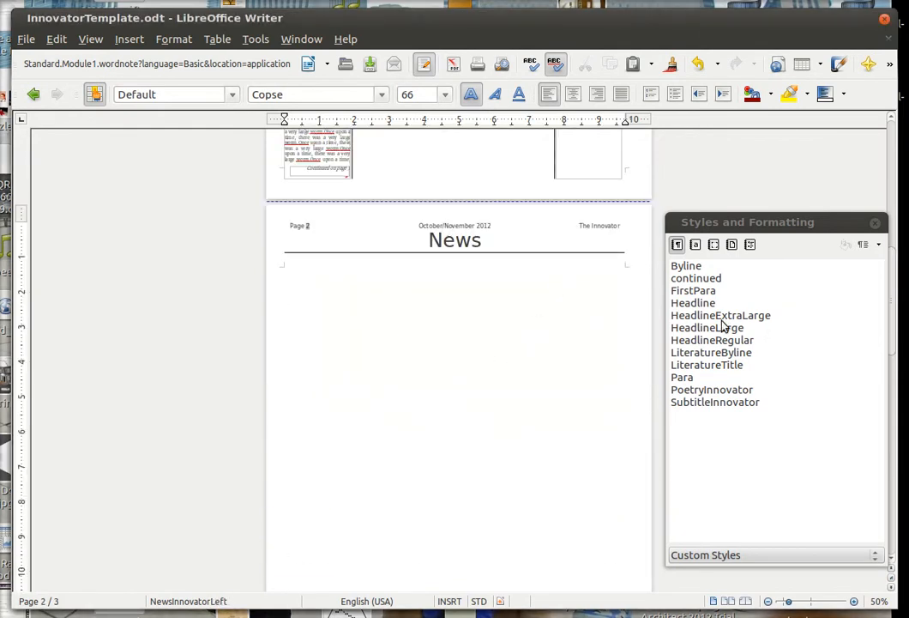
scroll(462, 312, "up", 6)
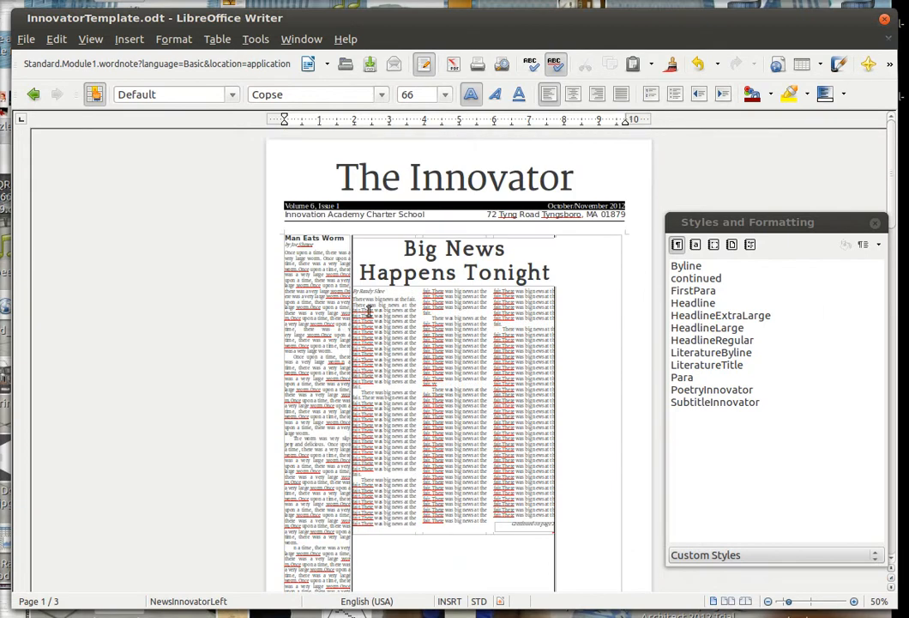
scroll(415, 420, "down", 6)
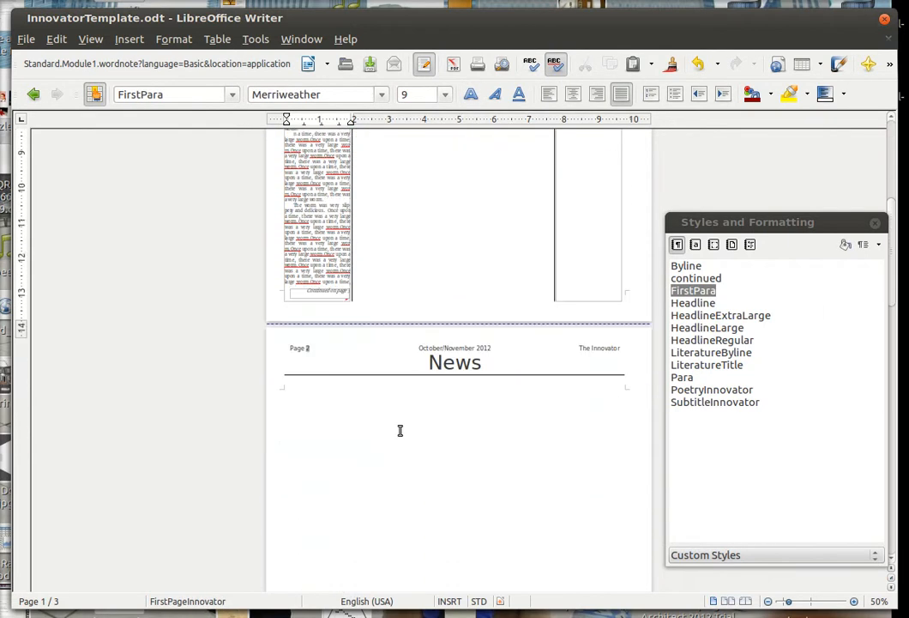
scroll(384, 402, "up", 5)
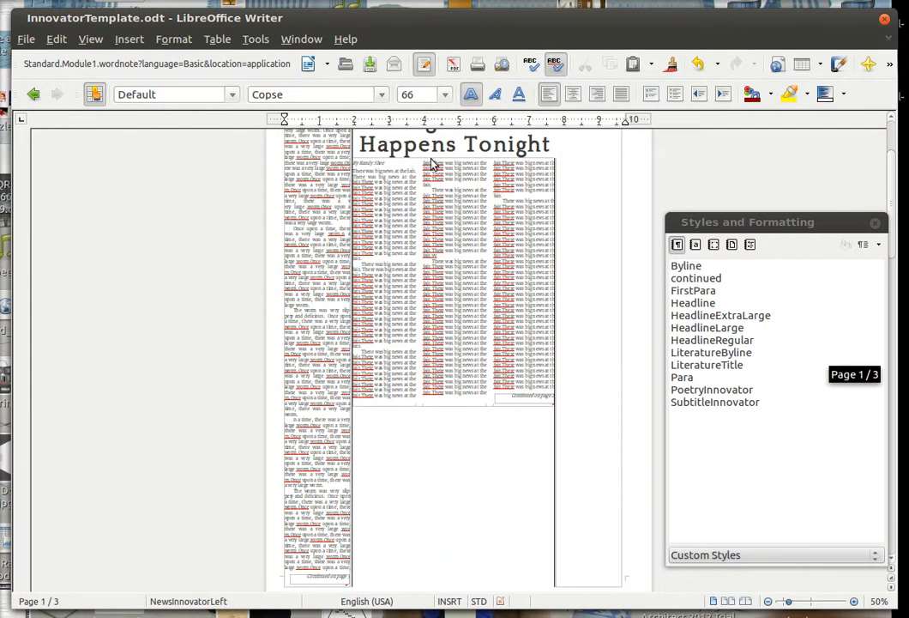
scroll(436, 176, "up", 1)
scroll(446, 412, "down", 5)
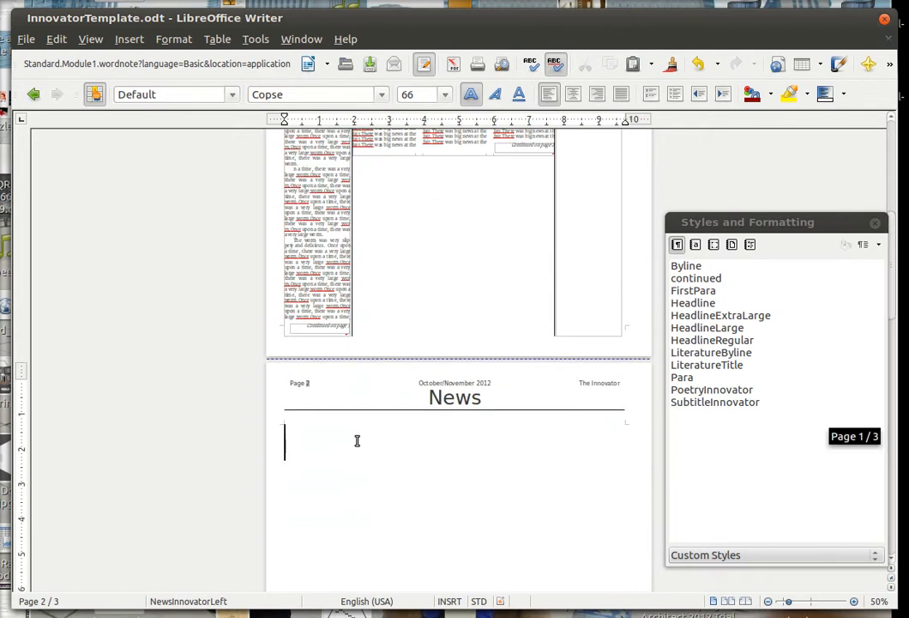
left_click(128, 40)
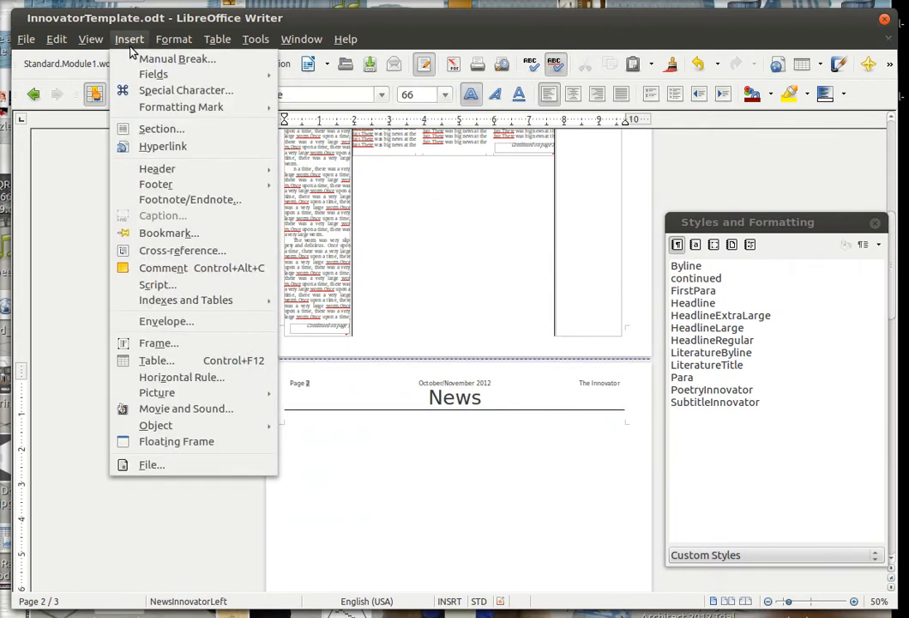
left_click(197, 344)
left_click(540, 509)
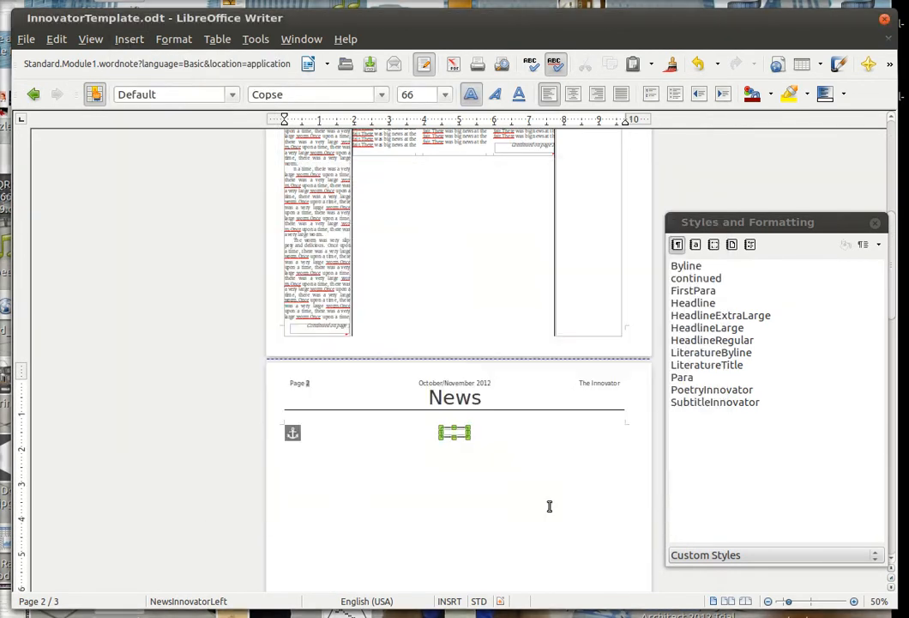
Apply the "5/5 columns" frame style to the new frame on page 2
left_click(715, 245)
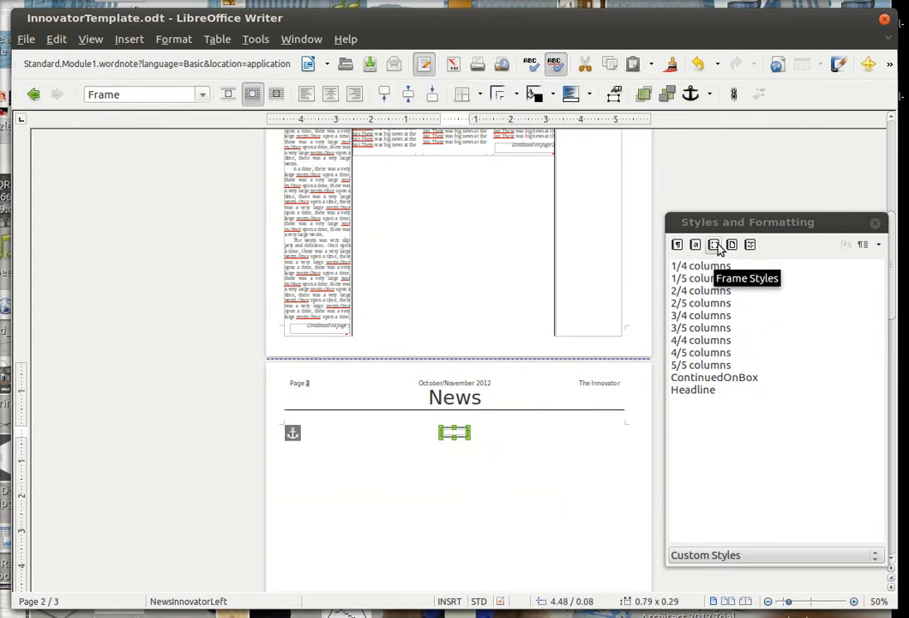
left_click(718, 247)
scroll(476, 380, "up", 5)
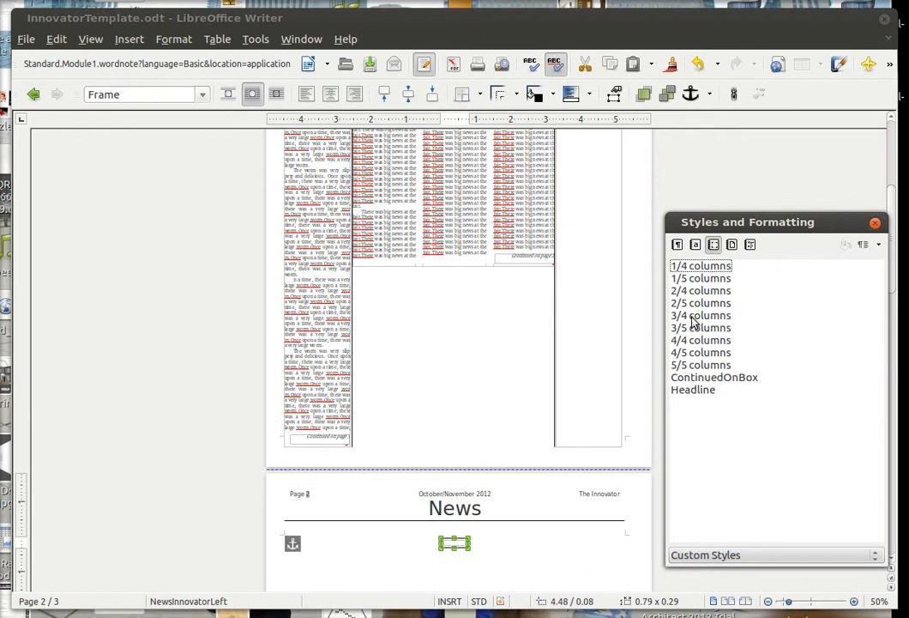
double_click(696, 367)
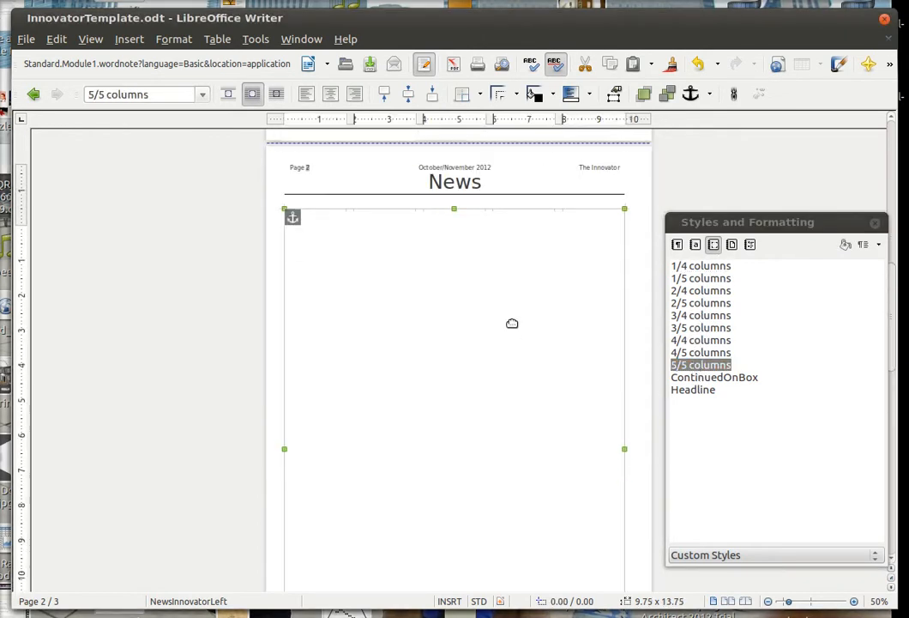
scroll(354, 424, "down", 2)
scroll(402, 470, "down", 4)
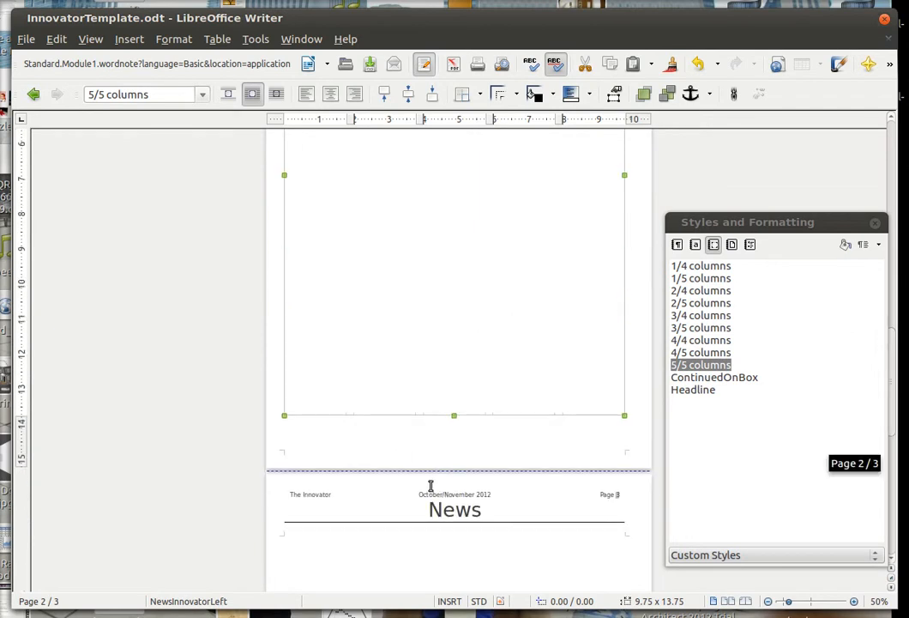
scroll(382, 438, "up", 7)
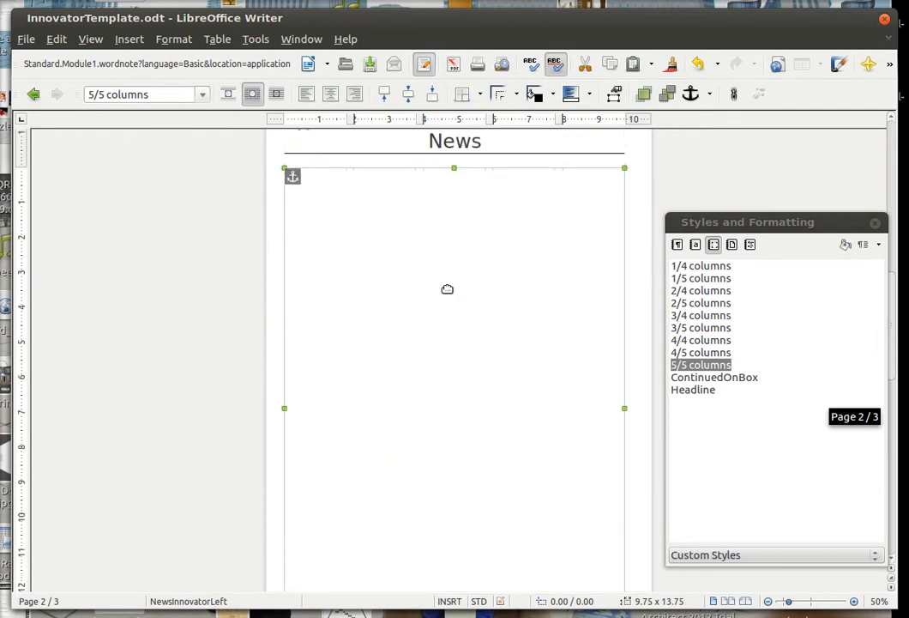
Shorten the five-column frame on page 2 from its upper edge to about 4.1 high, keeping it along the page's lower edge
left_click_drag(455, 169, 462, 489)
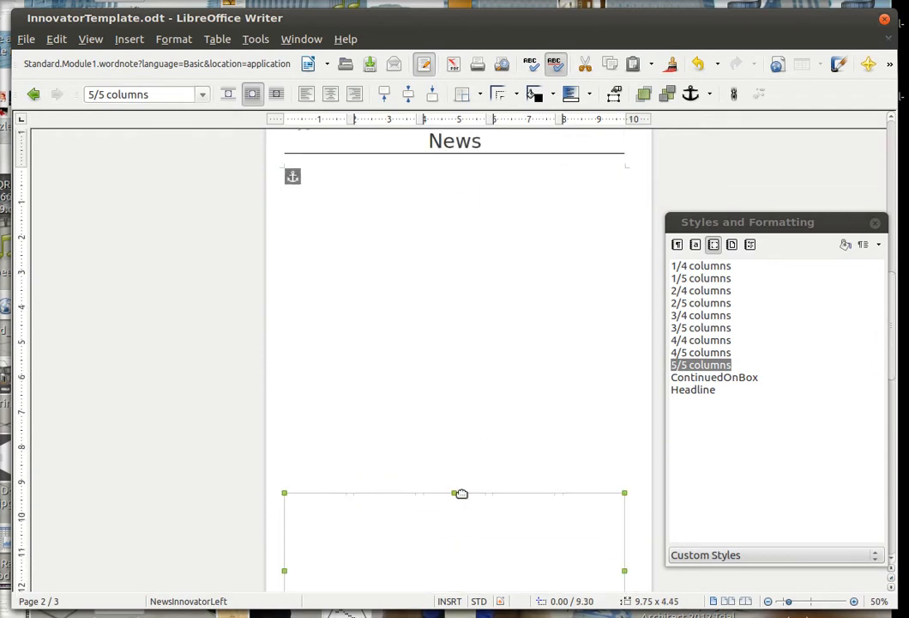
scroll(482, 477, "down", 2)
left_click_drag(456, 370, 454, 379)
left_click(566, 347)
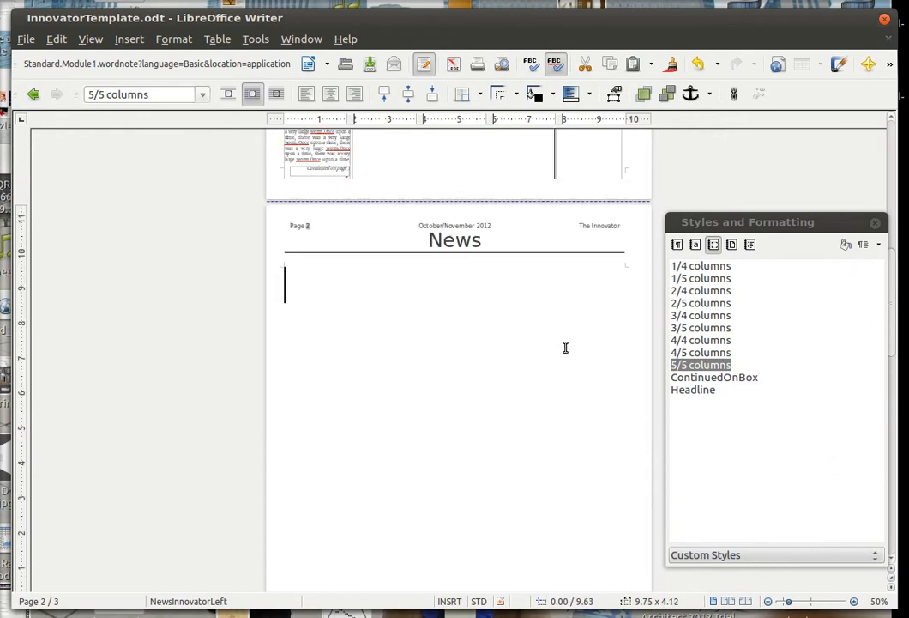
Insert a new text frame with the default settings beneath the News heading on page 3
scroll(494, 379, "down", 6)
scroll(433, 433, "down", 3)
left_click(378, 495)
left_click(144, 40)
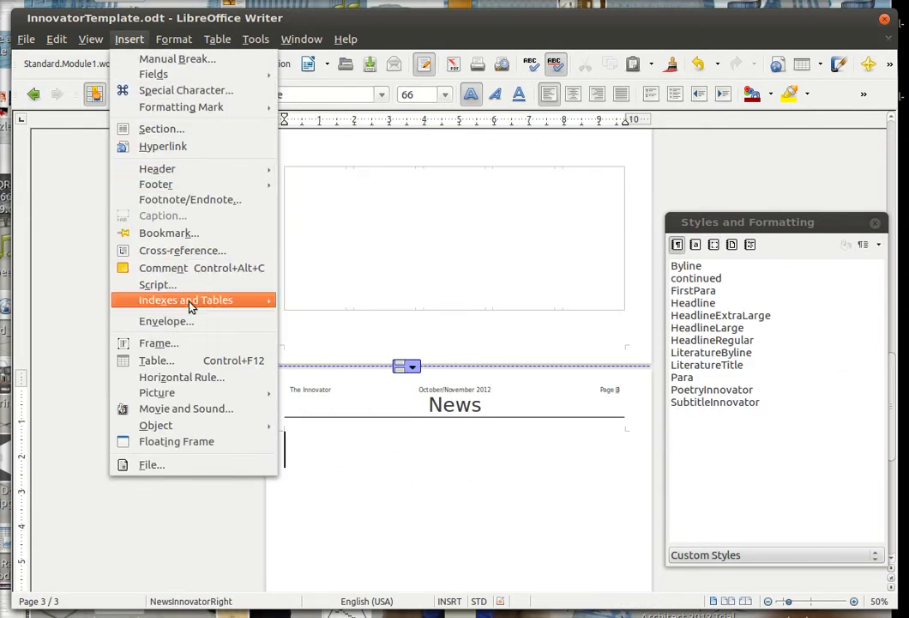
left_click(189, 343)
left_click(510, 509)
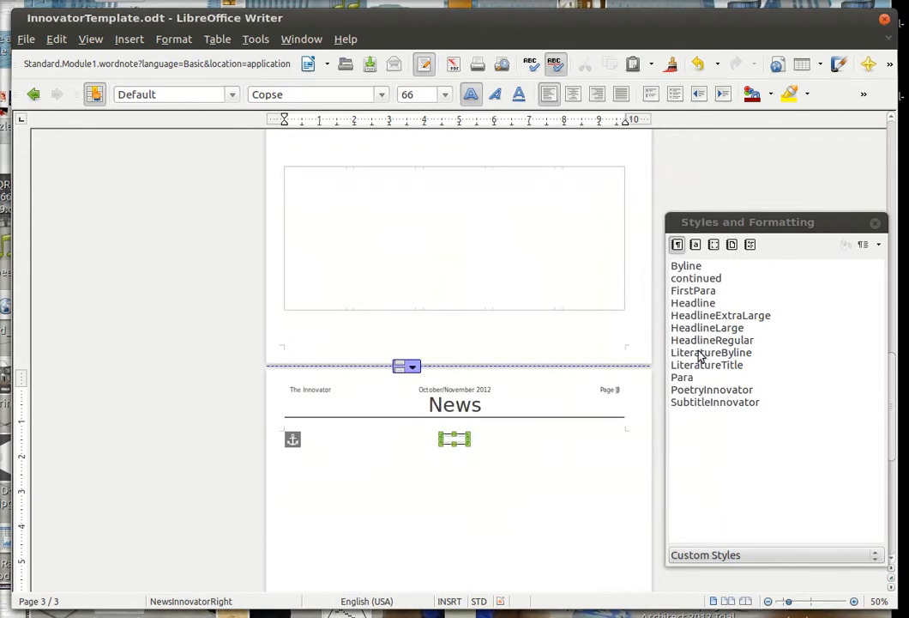
Apply the "1/5 columns" frame style to the new frame on page 3
left_click(714, 244)
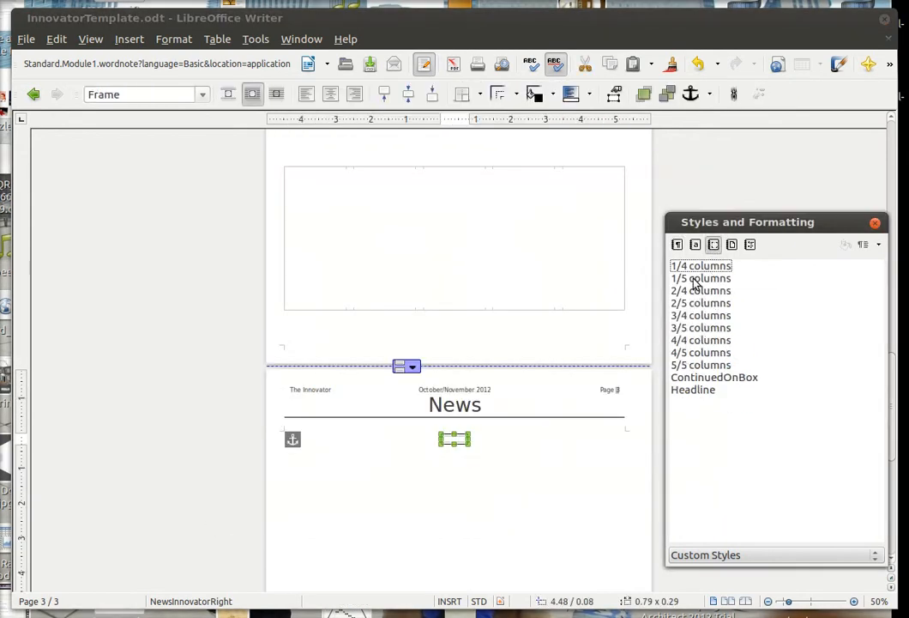
double_click(699, 278)
scroll(375, 291, "up", 3)
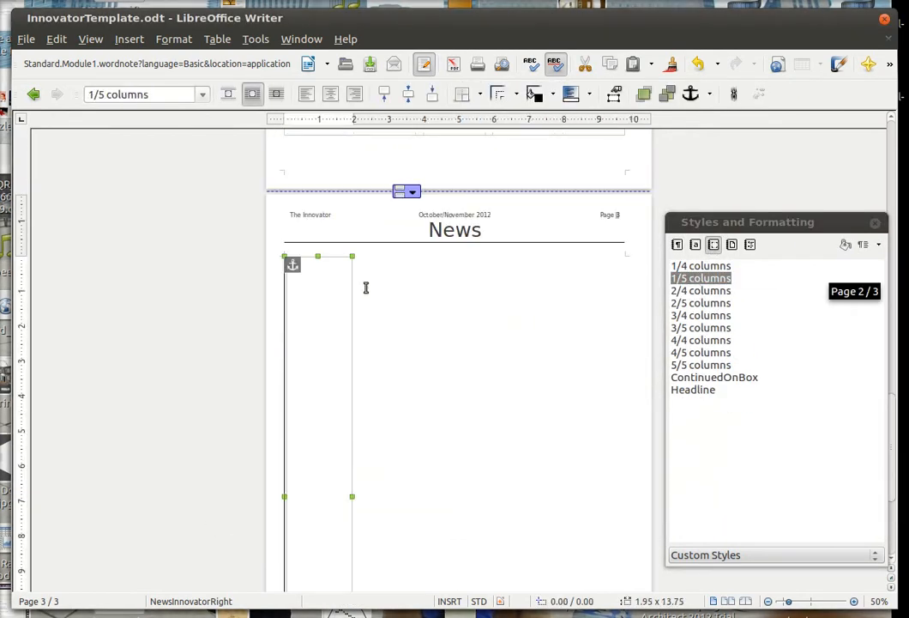
Give the one-column frame on page 3 a border on its right edge only
left_click(328, 283)
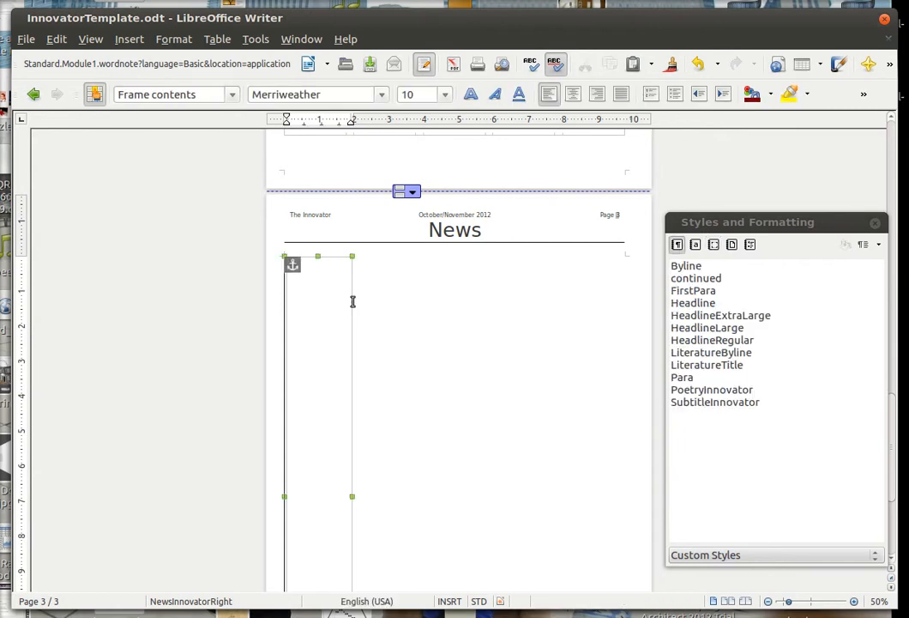
left_click(351, 302)
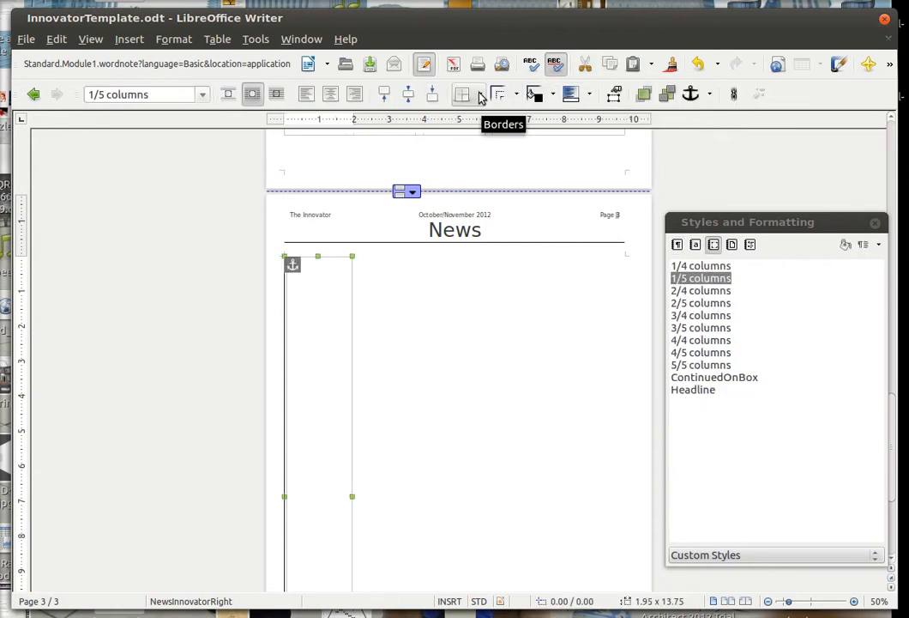
left_click(478, 97)
left_click(501, 133)
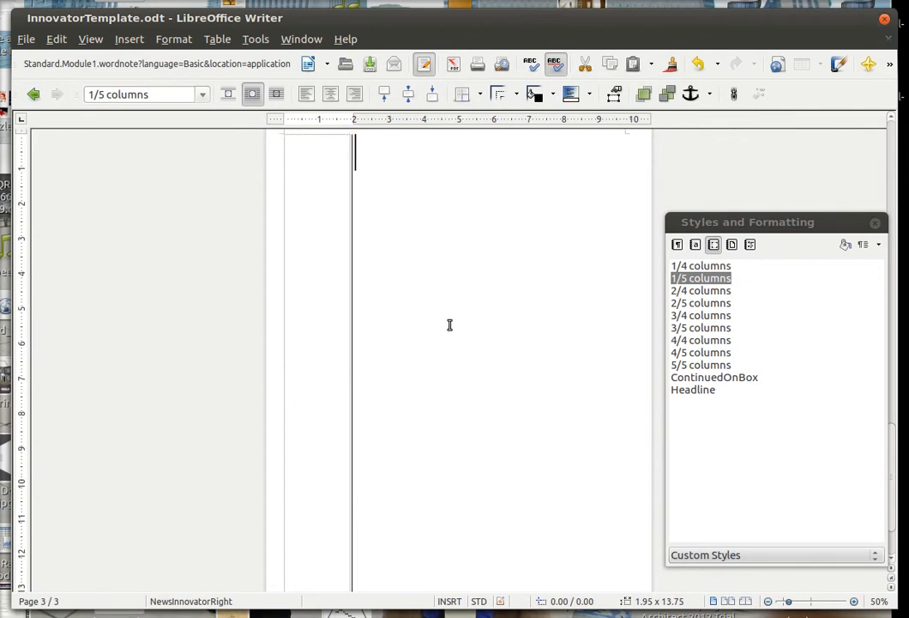
left_click(398, 280)
Give the five-column frame on page 2 a border along its top edge only and deselect it
scroll(398, 281, "up", 10)
left_click(419, 381)
left_click(470, 102)
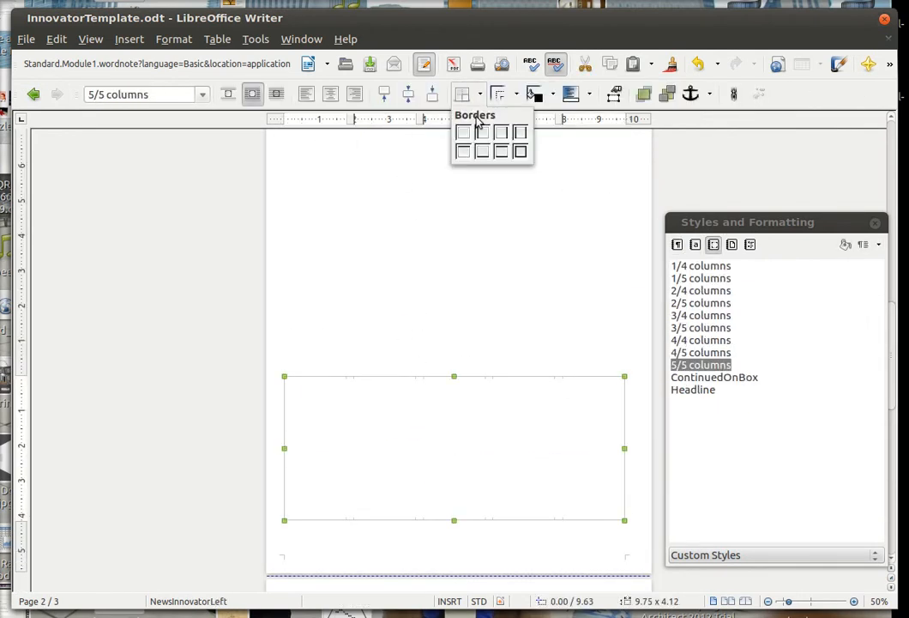
left_click(463, 151)
scroll(398, 404, "down", 5)
scroll(493, 434, "up", 10)
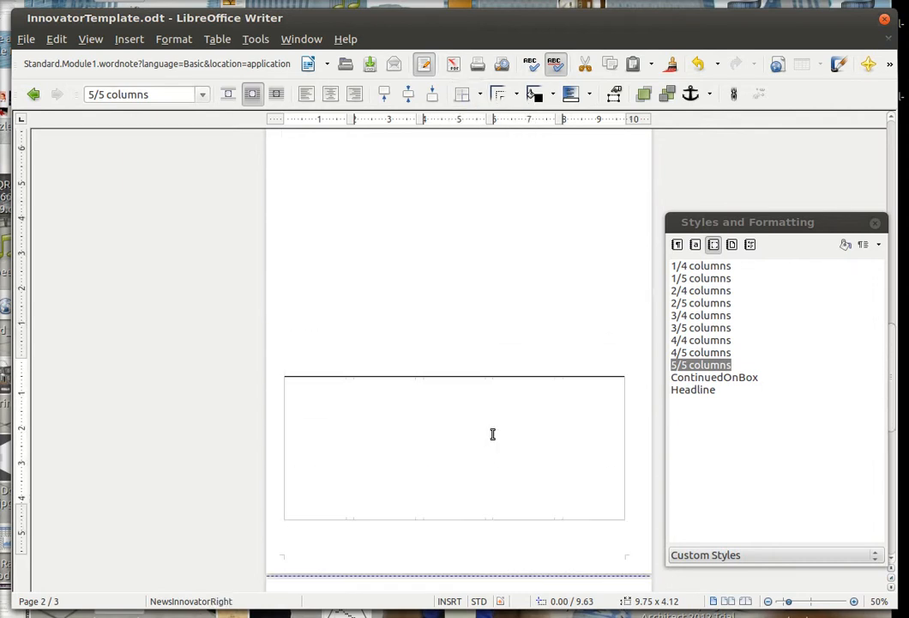
scroll(493, 434, "up", 8)
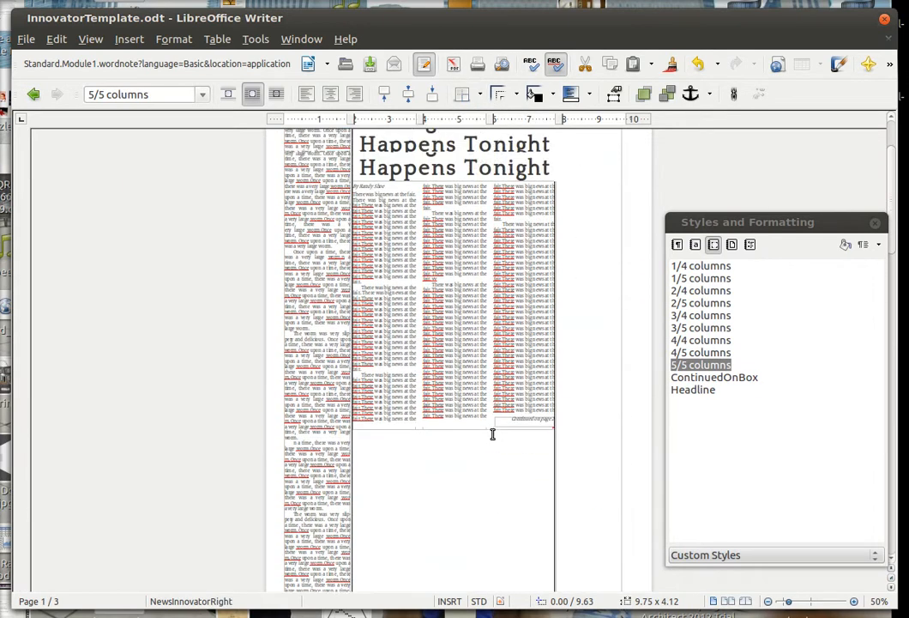
key("Escape")
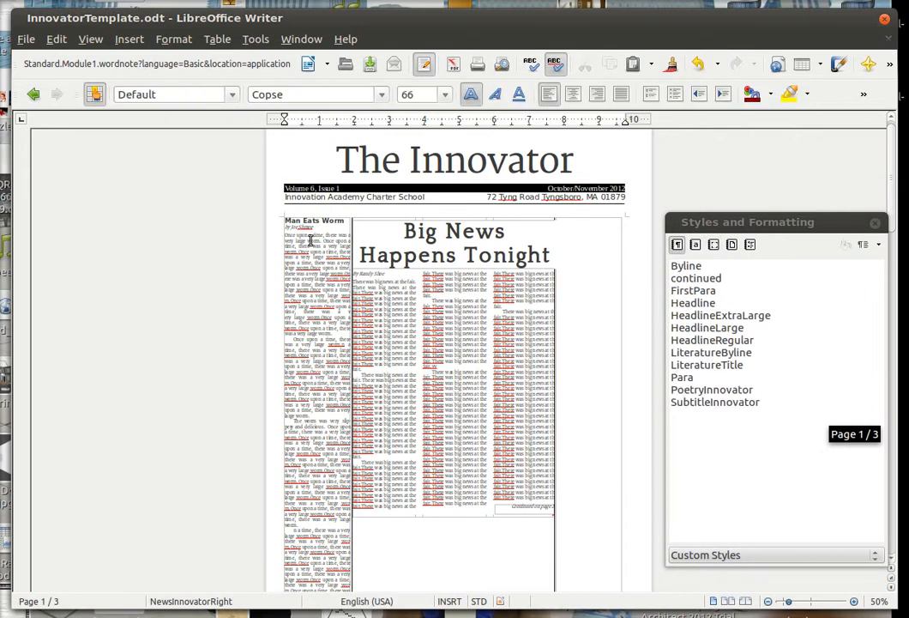
Select the one-column frame holding the "Man Eats Worm" article on the first page
left_click(349, 224)
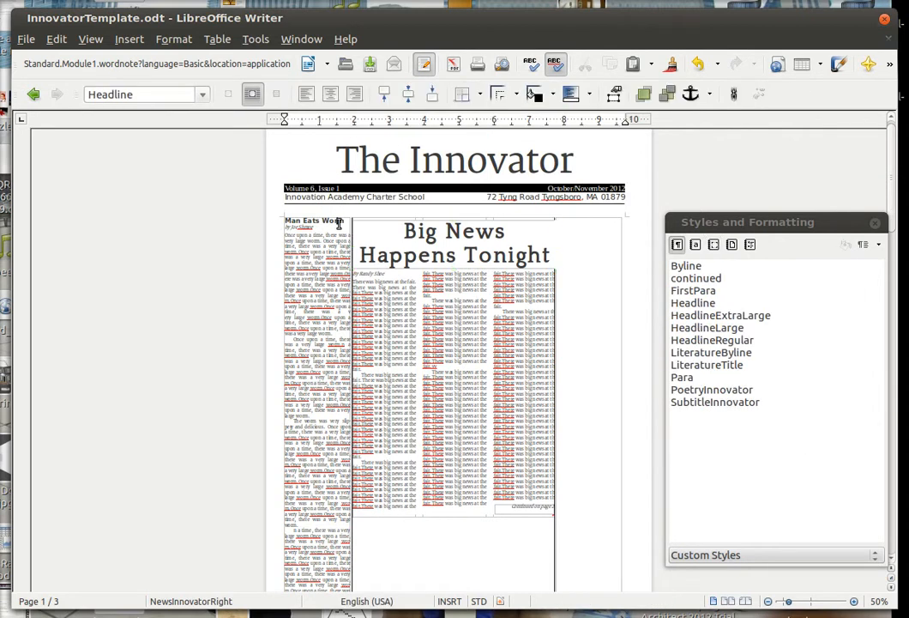
left_click(350, 223)
scroll(350, 481, "down", 3)
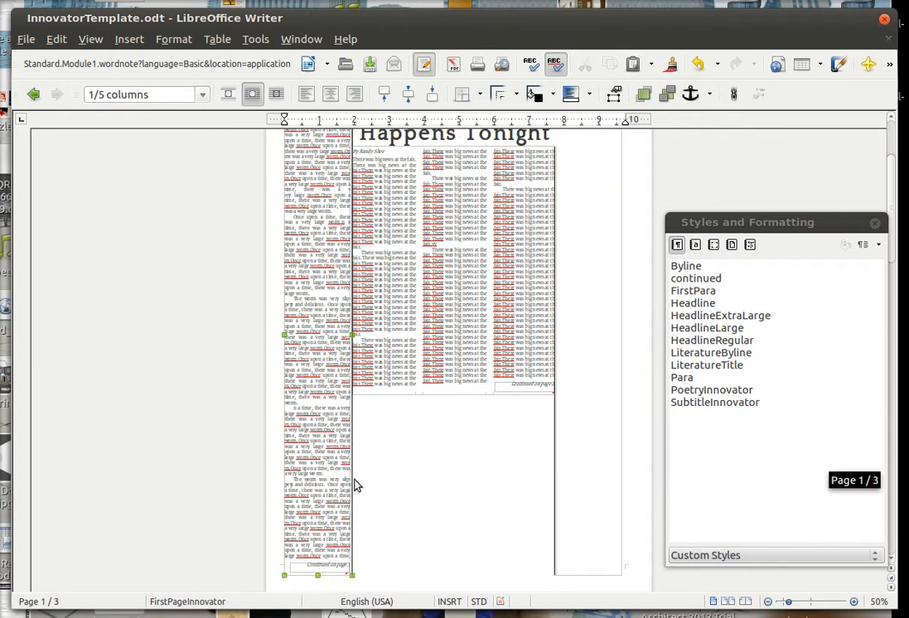
left_click(366, 471)
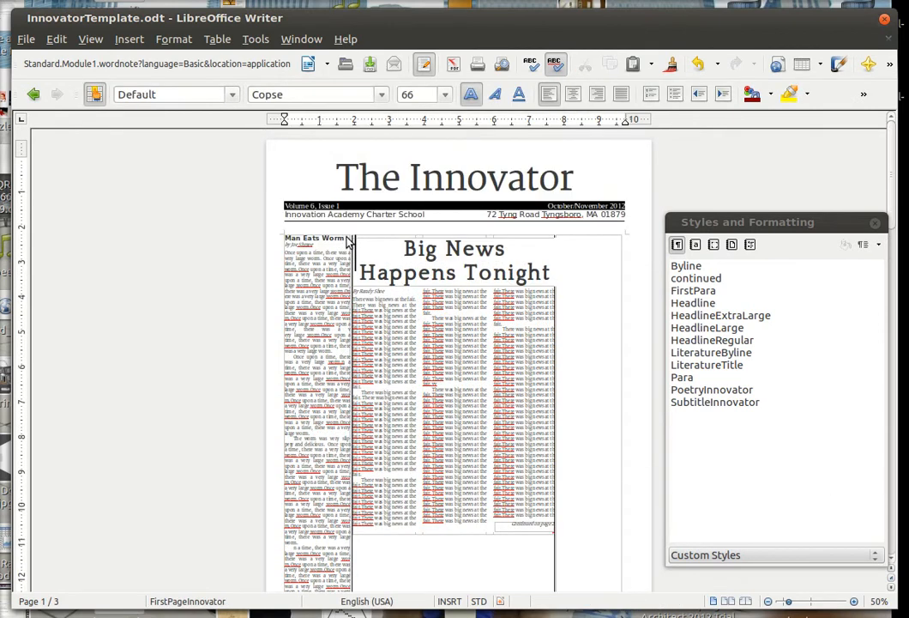
left_click(288, 239)
scroll(295, 515, "down", 3)
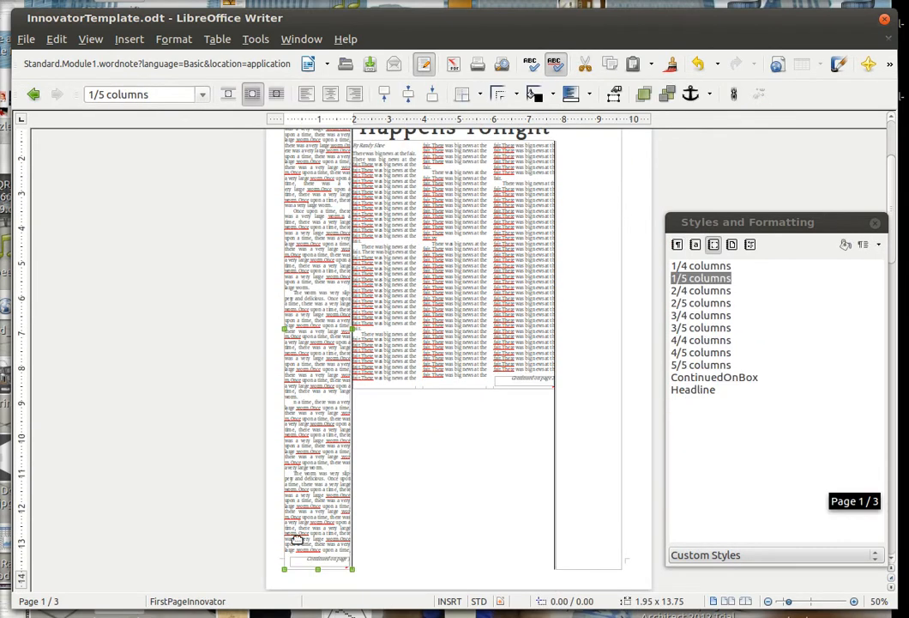
scroll(349, 470, "up", 3)
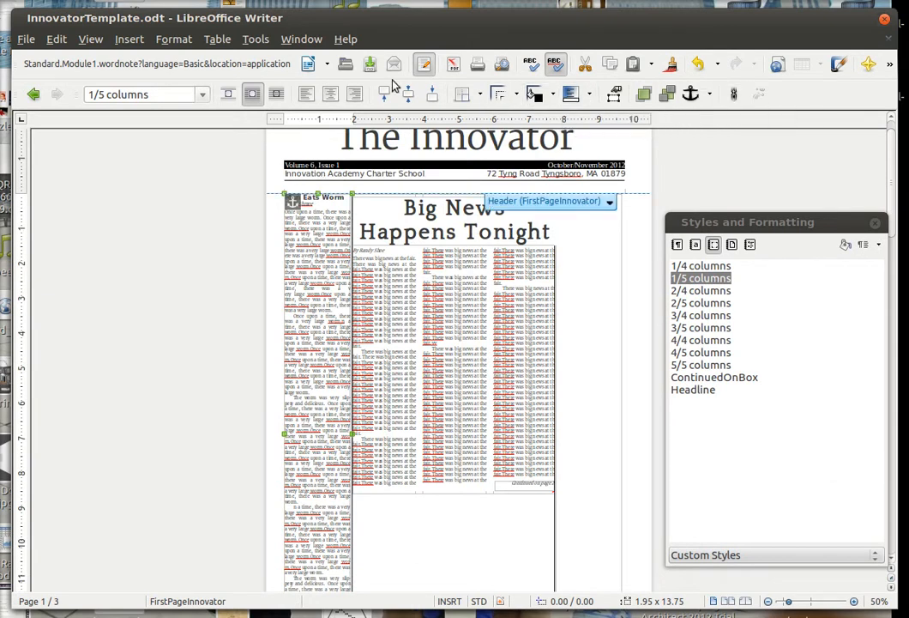
left_click(92, 40)
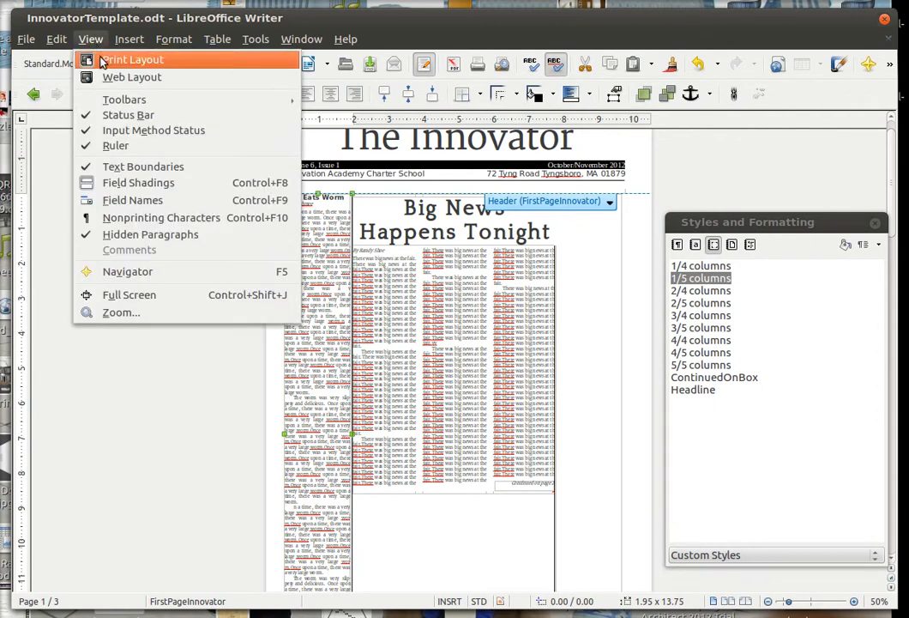
mouse_move(153, 101)
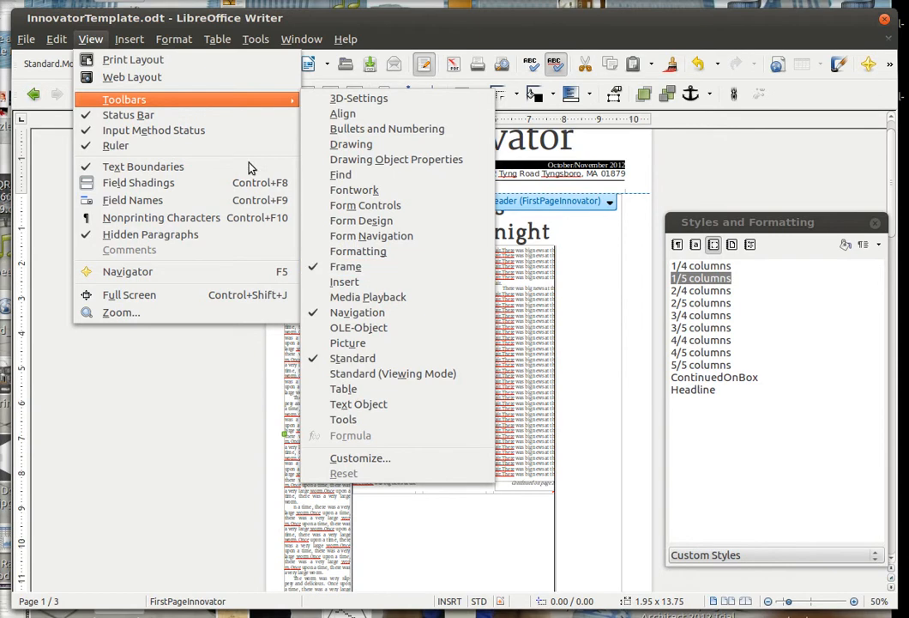
left_click(93, 41)
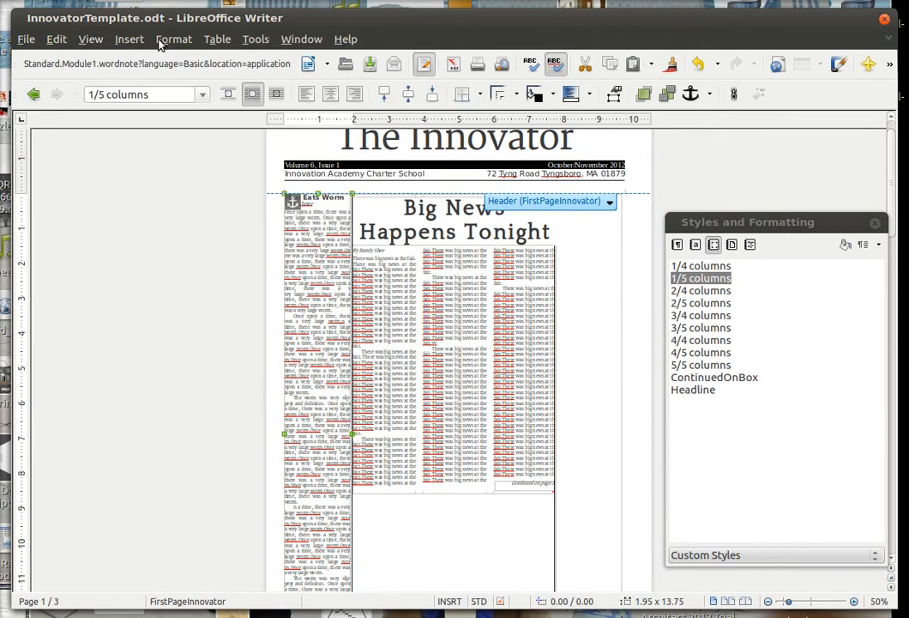
Link the "Man Eats Worm" article frame on page 1 to the five-column frame on page 2
left_click(733, 94)
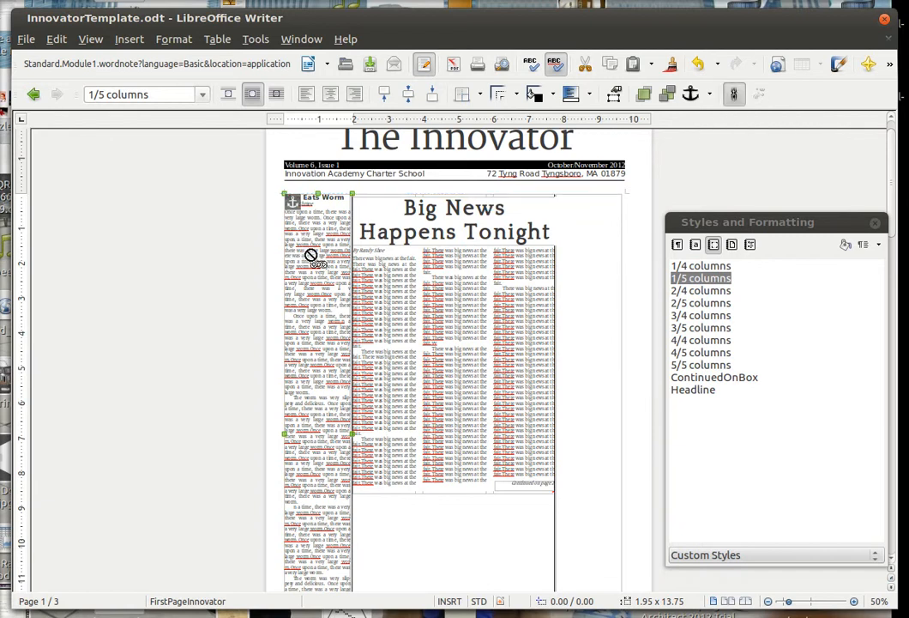
scroll(311, 257, "down", 3)
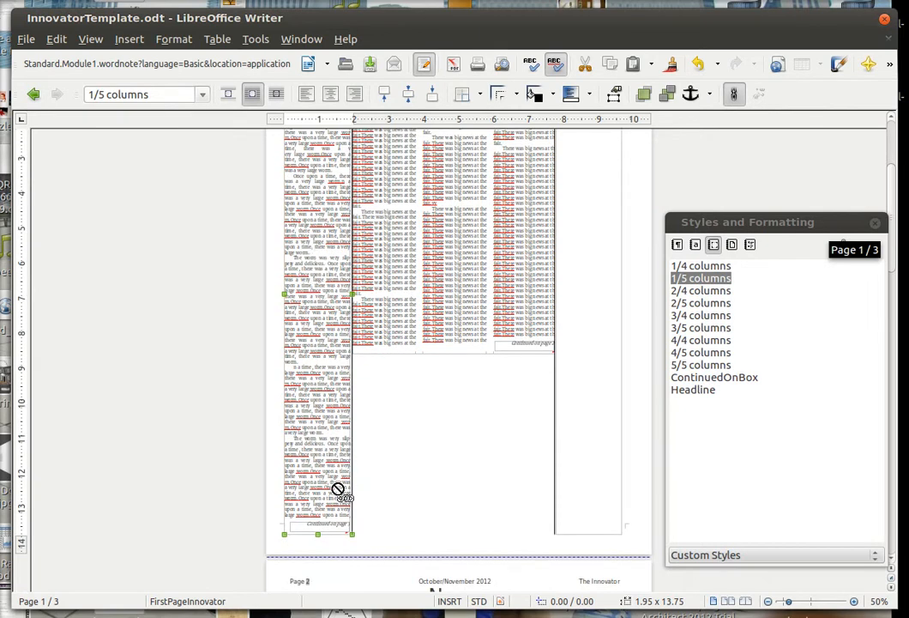
scroll(331, 300, "up", 3)
scroll(331, 300, "down", 5)
scroll(332, 297, "down", 3)
left_click_drag(408, 470, 456, 463)
scroll(457, 463, "down", 10)
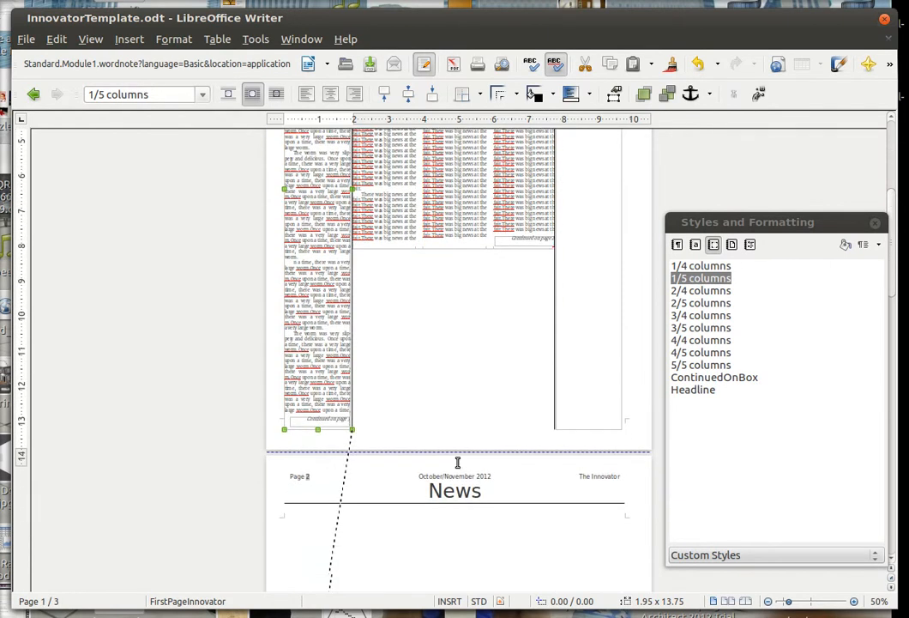
Examine how the "Man Eats Worm" text continues from its first-page frame into the five-column frame on page 2
scroll(335, 383, "down", 5)
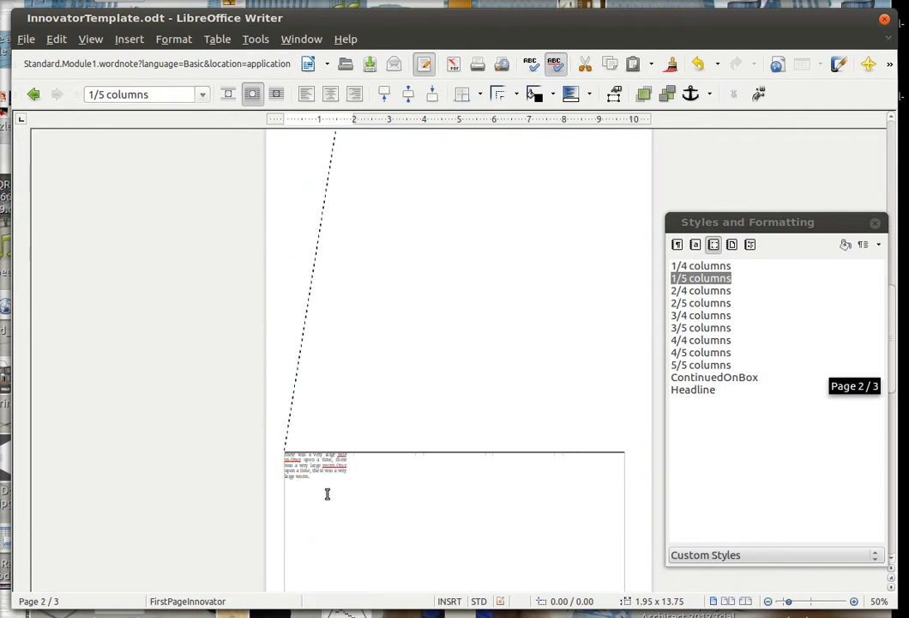
left_click(326, 480)
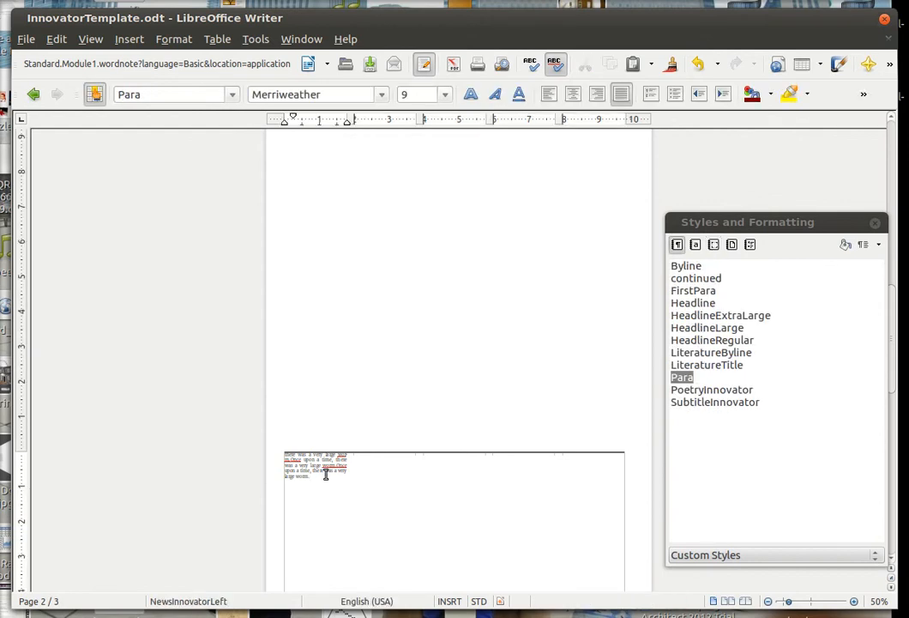
scroll(326, 475, "up", 3)
left_click(341, 221)
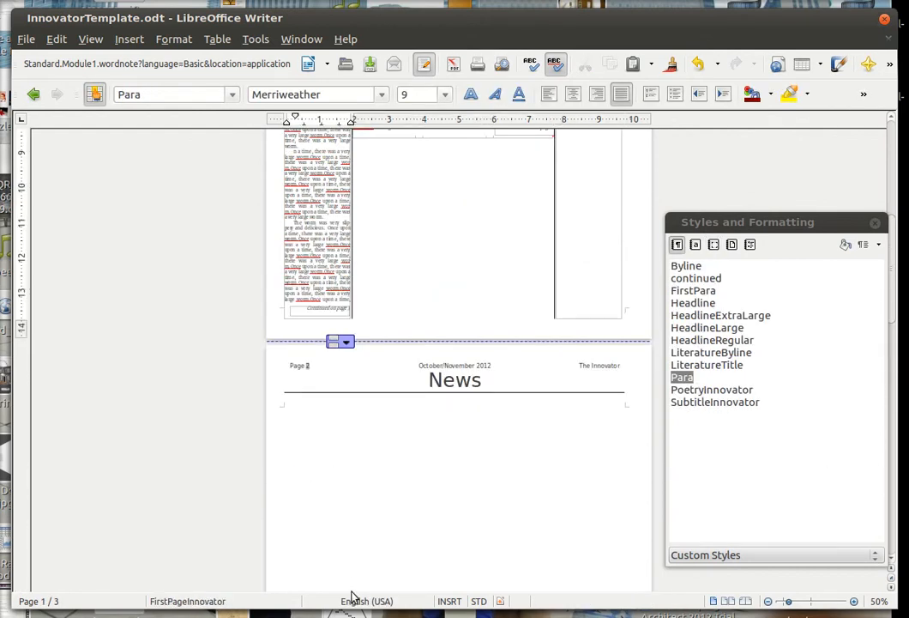
scroll(353, 432, "down", 6)
left_click(333, 425)
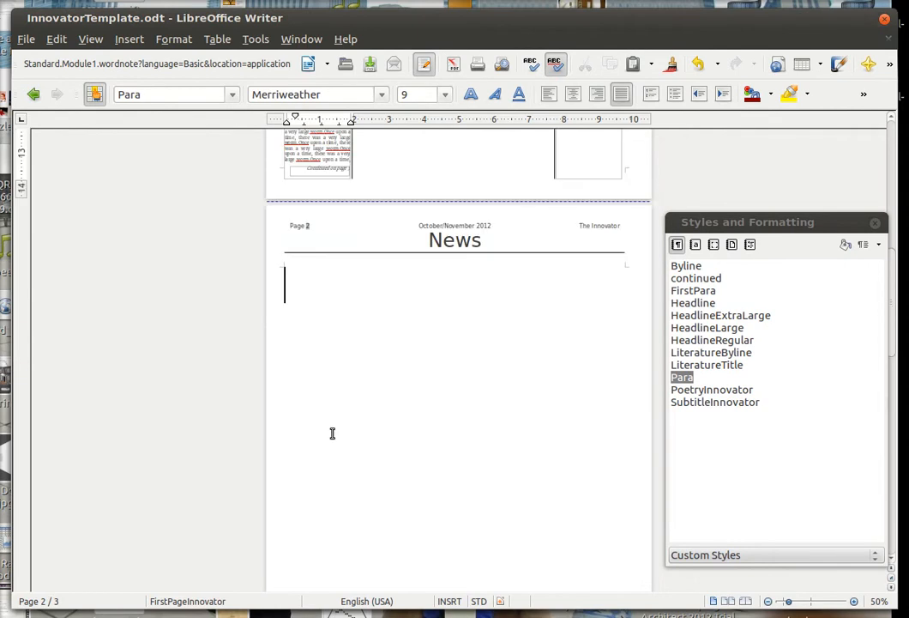
Link the three-column "Big News Happens Tonight" article frame on page 1 to the one-column frame on page 3
scroll(335, 325, "up", 1)
scroll(335, 325, "up", 5)
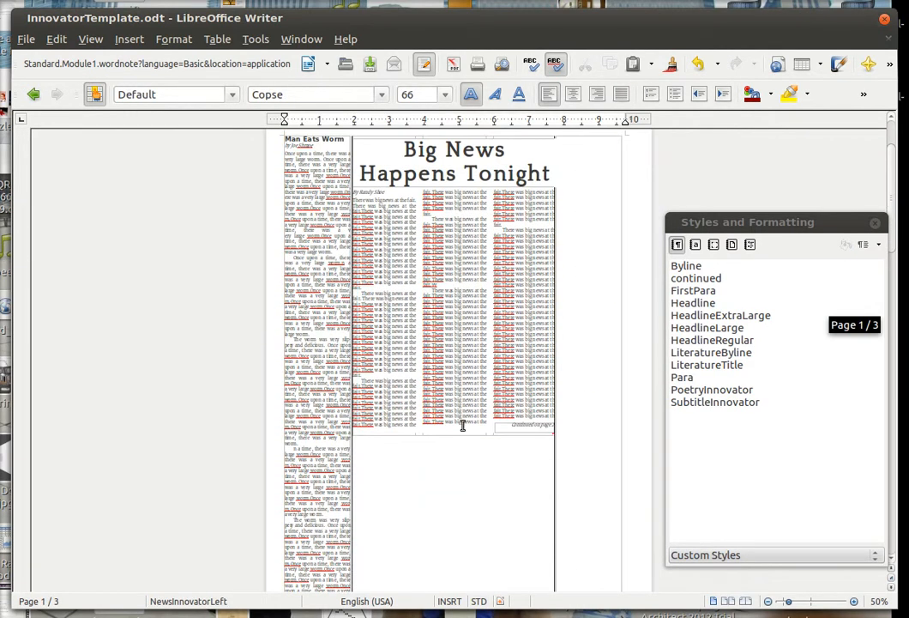
left_click(457, 435)
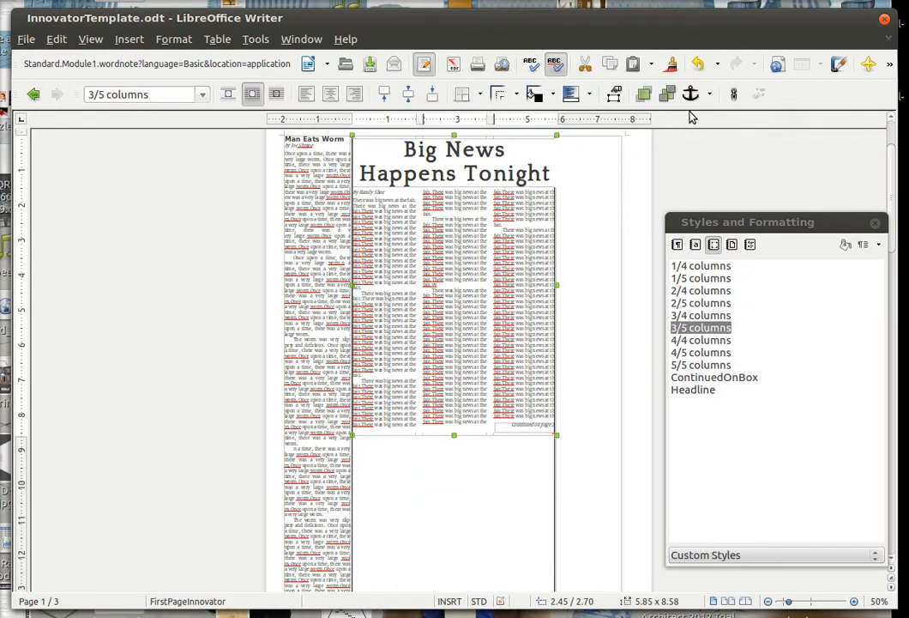
left_click(732, 94)
scroll(488, 294, "down", 5)
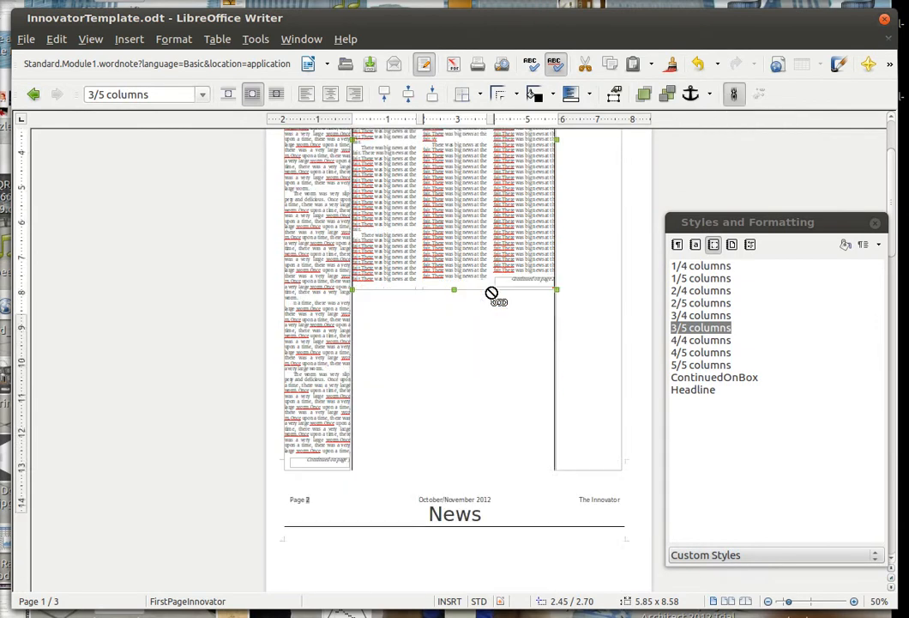
scroll(491, 295, "down", 3)
scroll(476, 296, "down", 10)
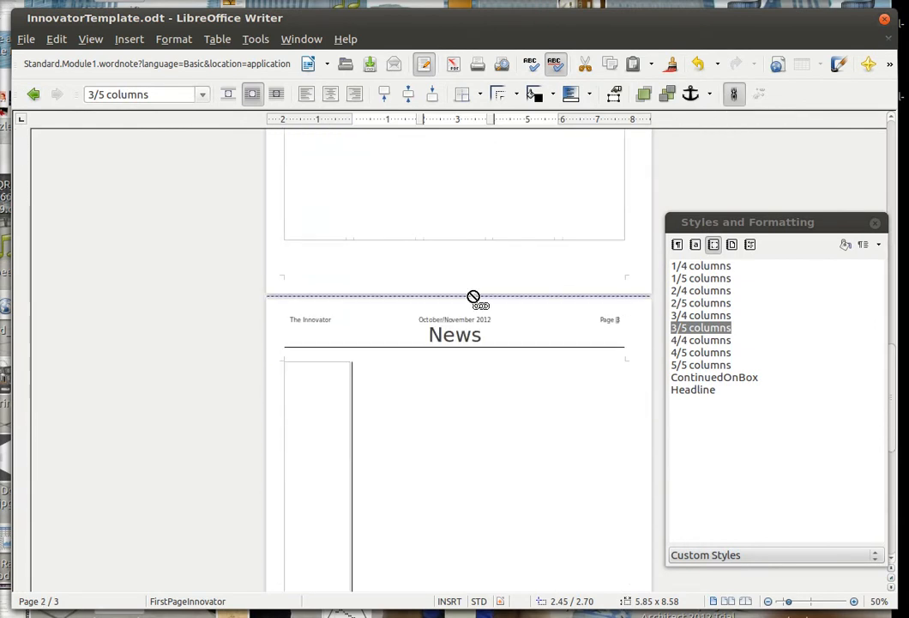
left_click(338, 316)
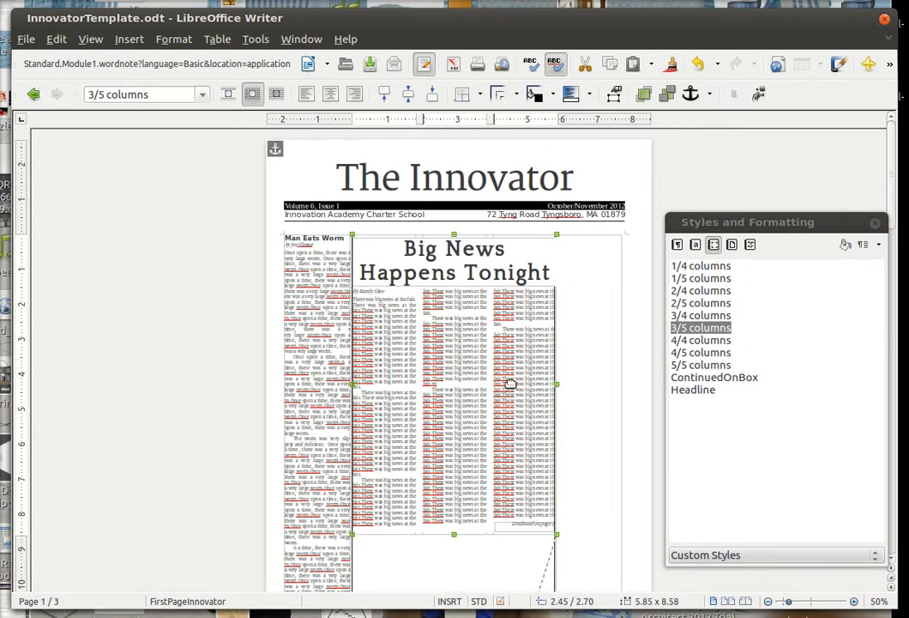
Follow the link from the "Big News Happens Tonight" frame through the later pages and deselect the frame
scroll(512, 382, "down", 10)
scroll(517, 380, "down", 10)
scroll(390, 434, "up", 10)
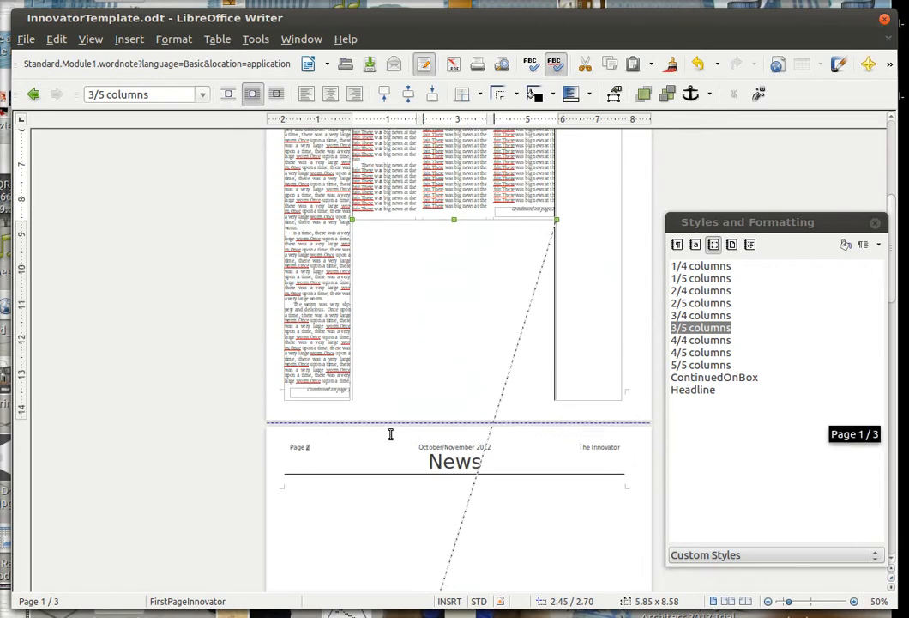
scroll(390, 434, "up", 10)
left_click(431, 334)
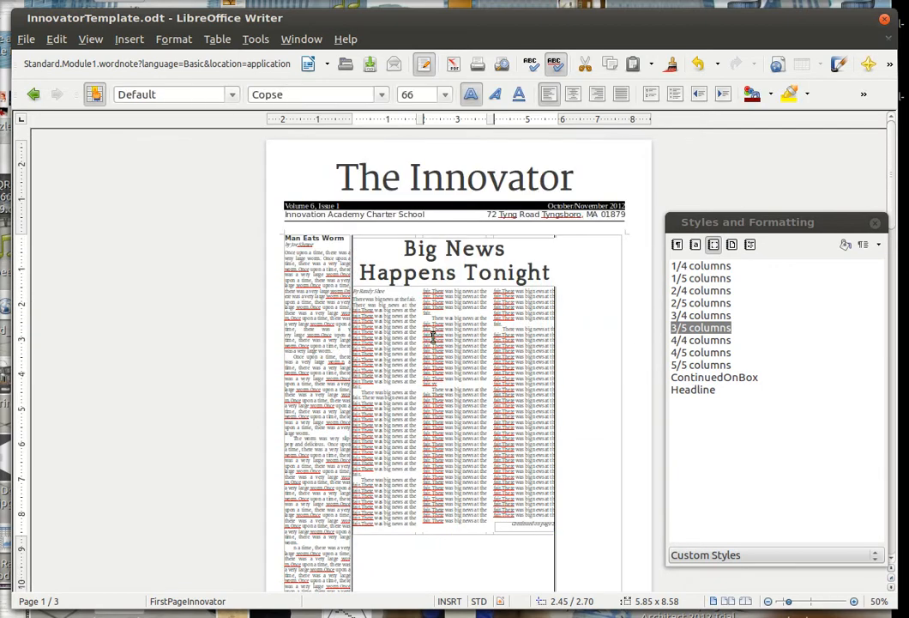
Copy a passage in the second column of the "Big News Happens Tonight" article and paste it repeatedly to lengthen the article
scroll(472, 446, "down", 3)
left_click(474, 435)
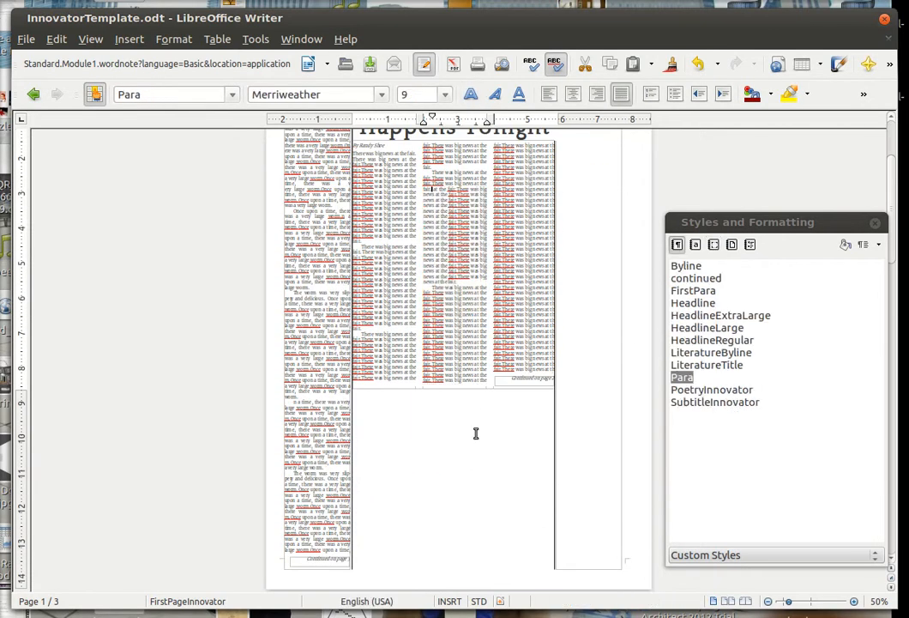
scroll(485, 418, "down", 10)
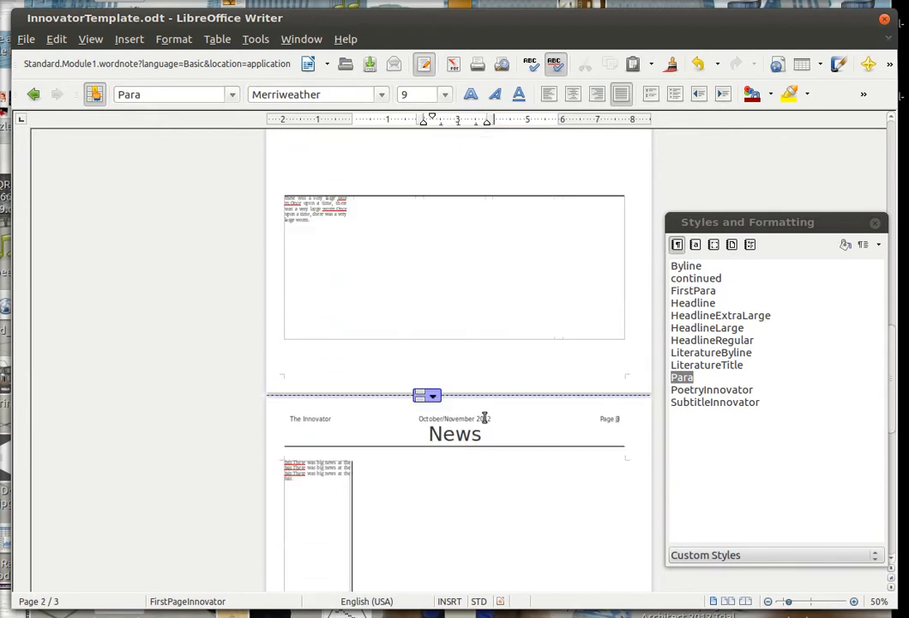
scroll(476, 417, "down", 3)
scroll(471, 335, "up", 10)
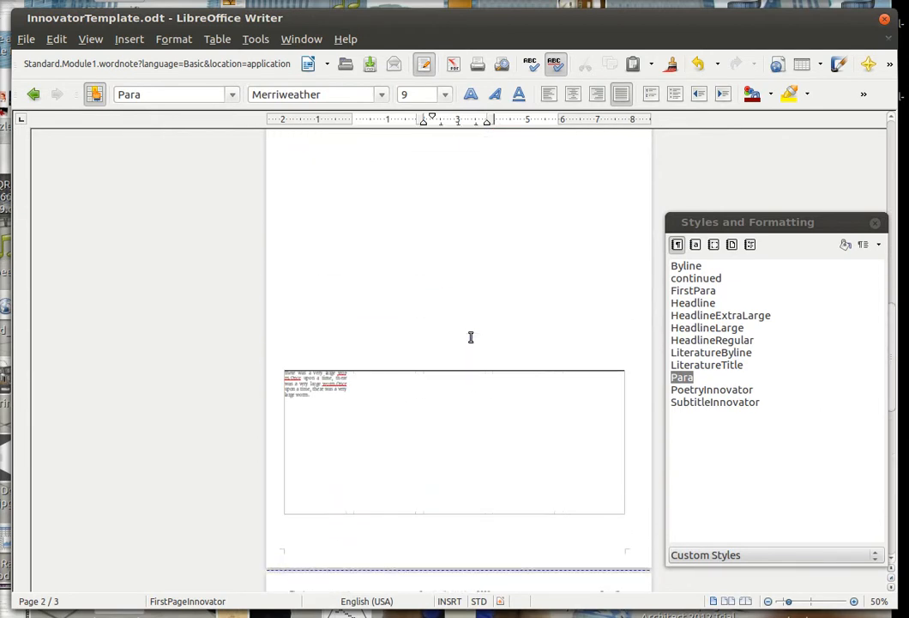
scroll(471, 337, "up", 5)
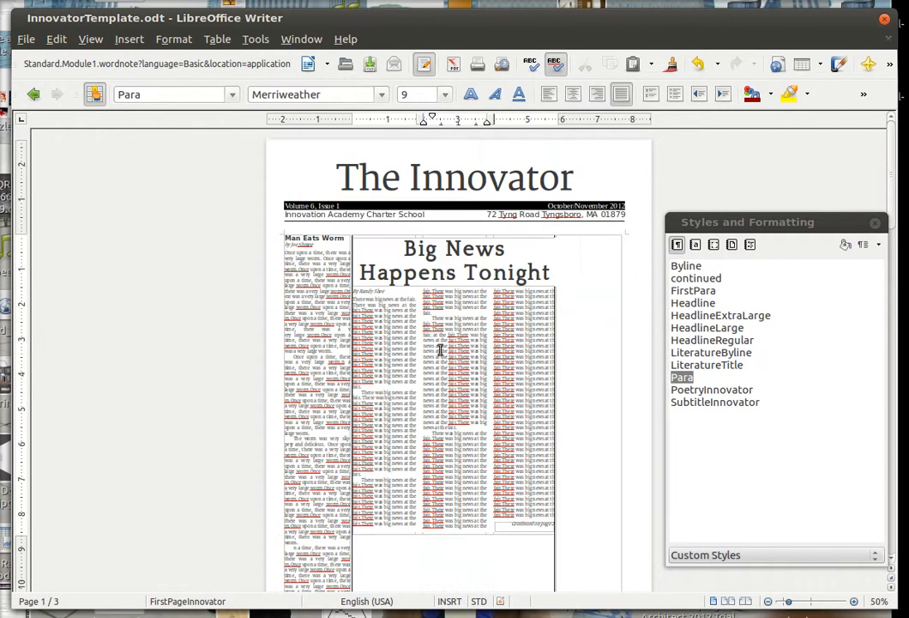
left_click_drag(434, 335, 451, 378)
left_click(461, 311)
key("ctrl+v")
key("ctrl+v")
key("ctrl+v")
key("ctrl+v")
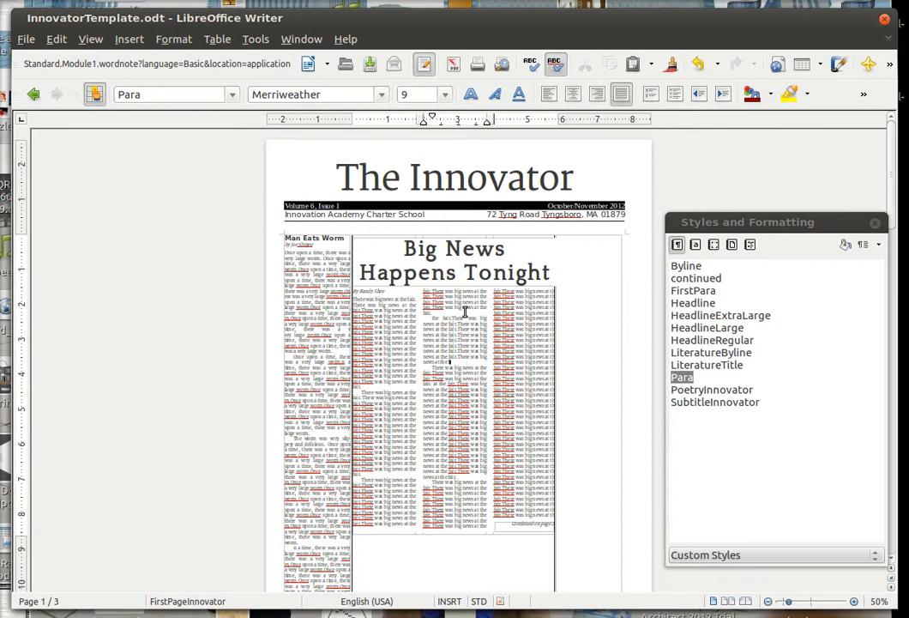
key("ctrl+v")
key("ctrl+v")
key("ctrl+v")
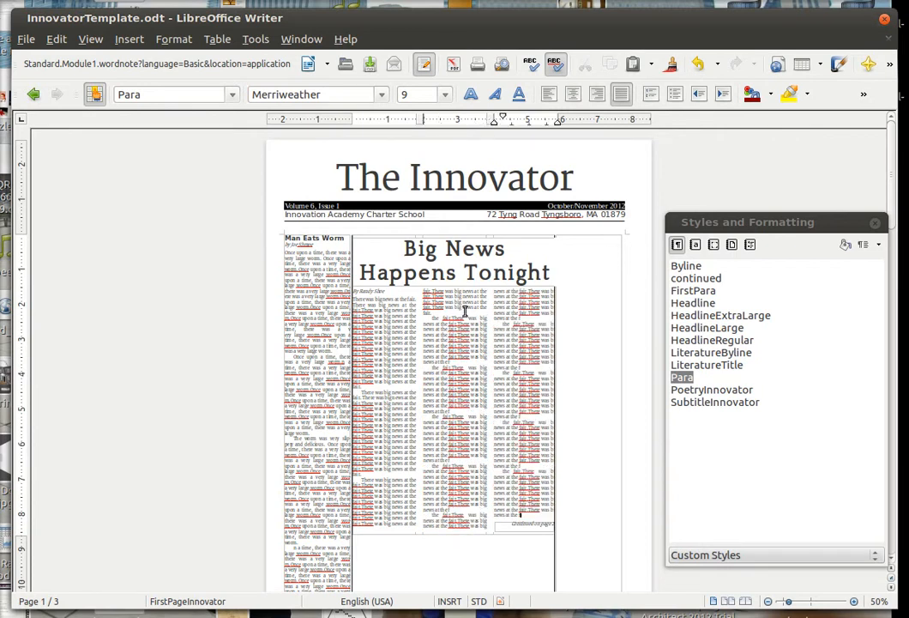
Examine how the lengthened "Big News Happens Tonight" text flows from page 1 into the linked one-column frame on page 3
scroll(541, 524, "down", 3)
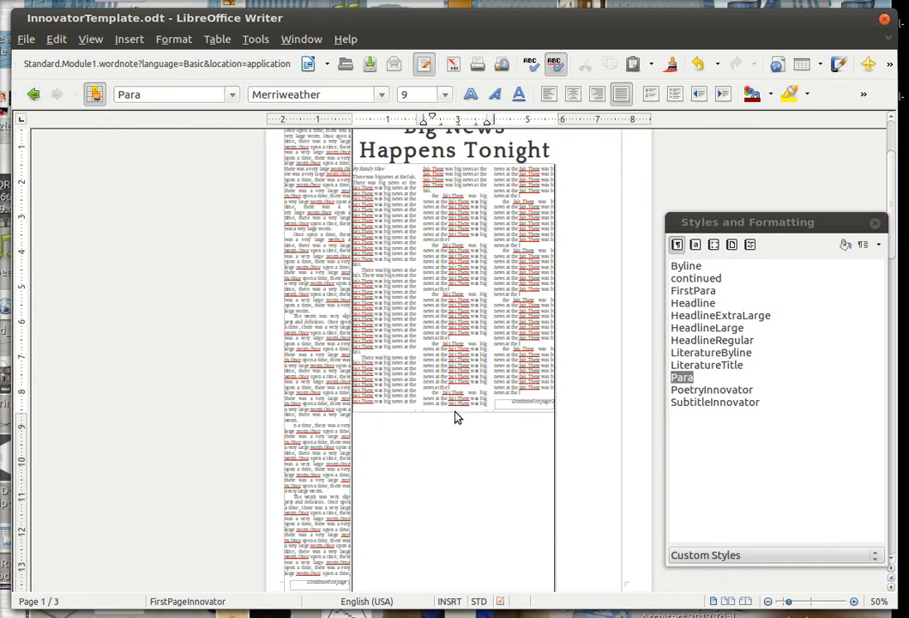
scroll(456, 412, "down", 18)
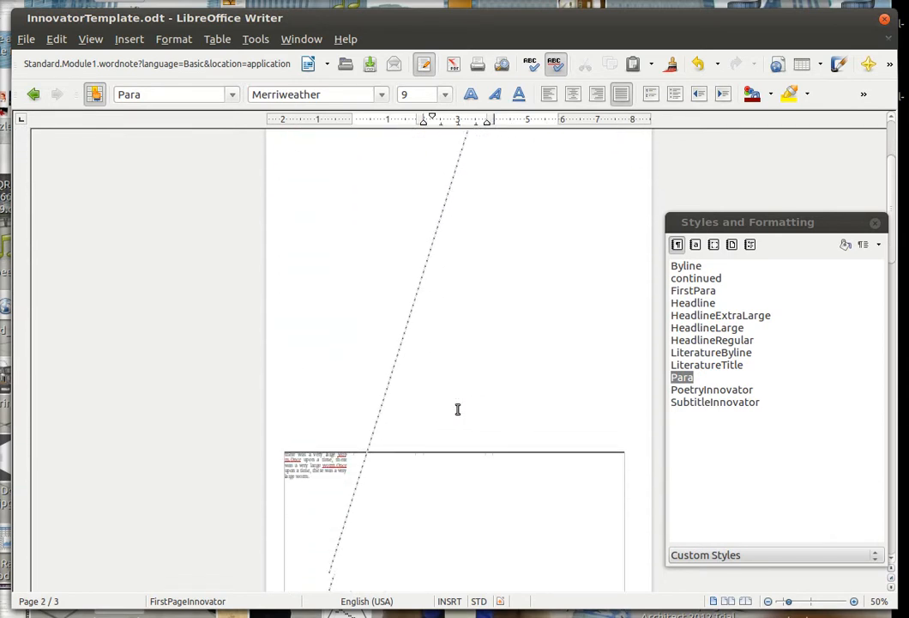
scroll(457, 409, "down", 10)
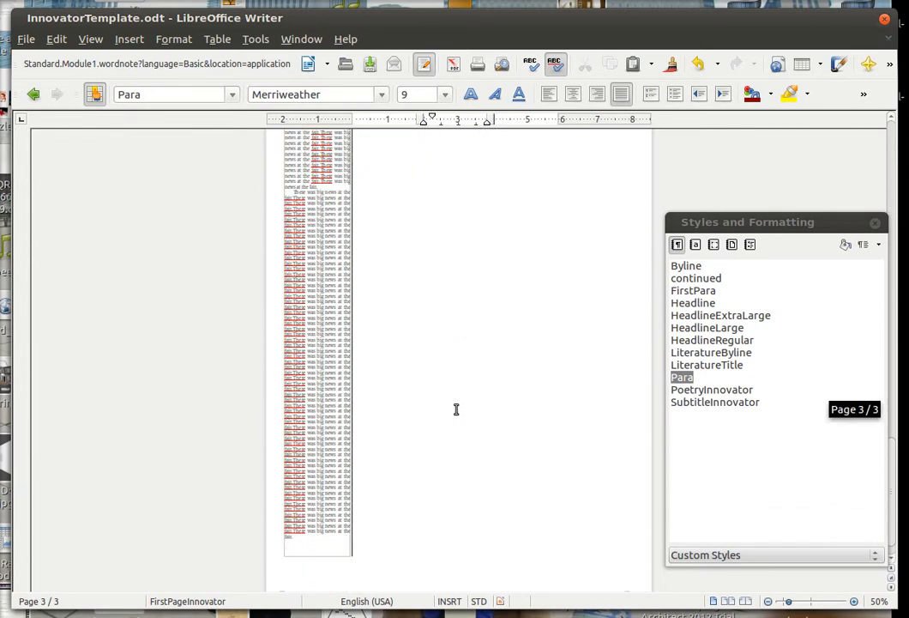
left_click(274, 573)
scroll(435, 406, "up", 3)
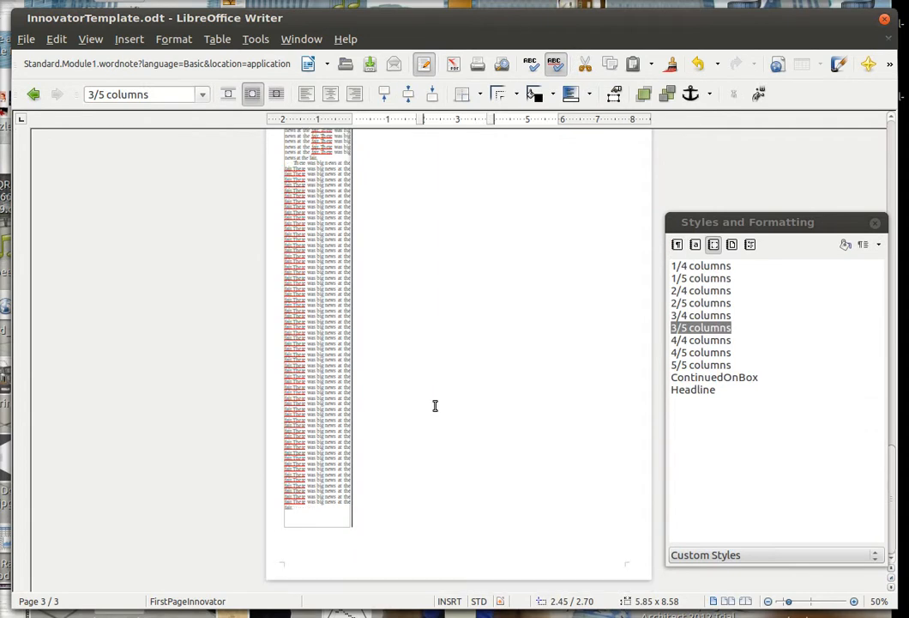
scroll(446, 483, "down", 4)
scroll(352, 525, "up", 2)
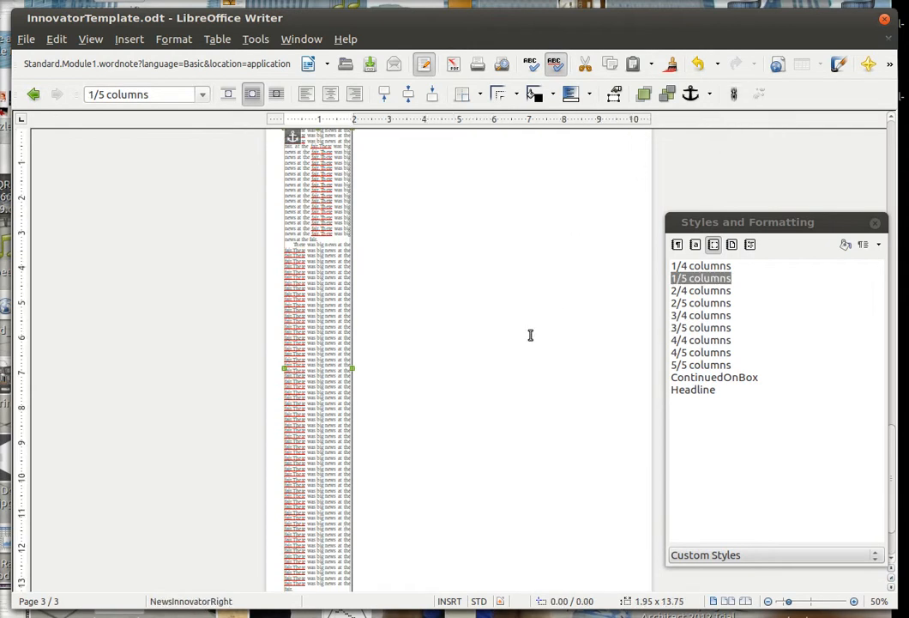
scroll(531, 334, "up", 3)
left_click(565, 190)
scroll(469, 356, "up", 9)
scroll(468, 355, "up", 10)
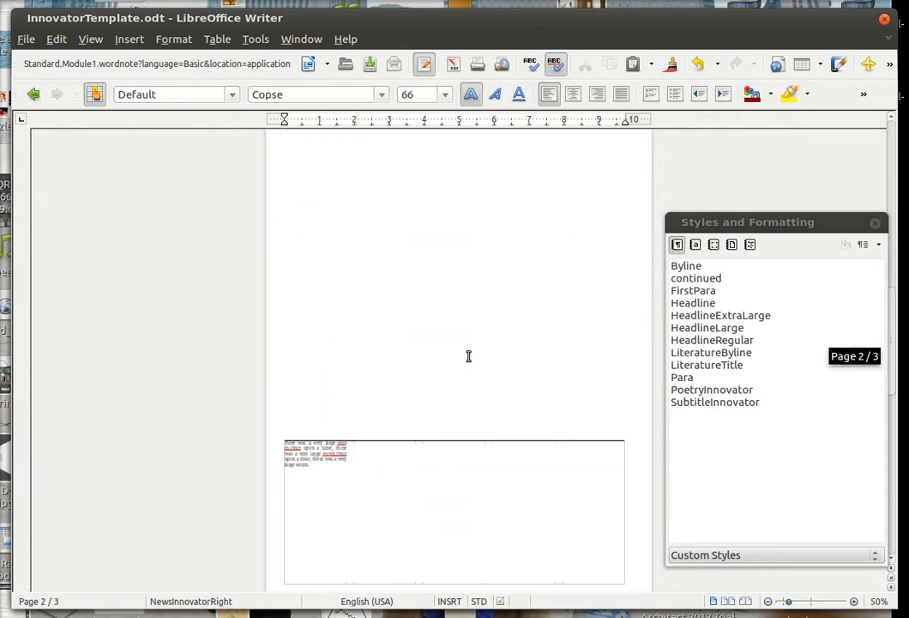
scroll(468, 355, "up", 3)
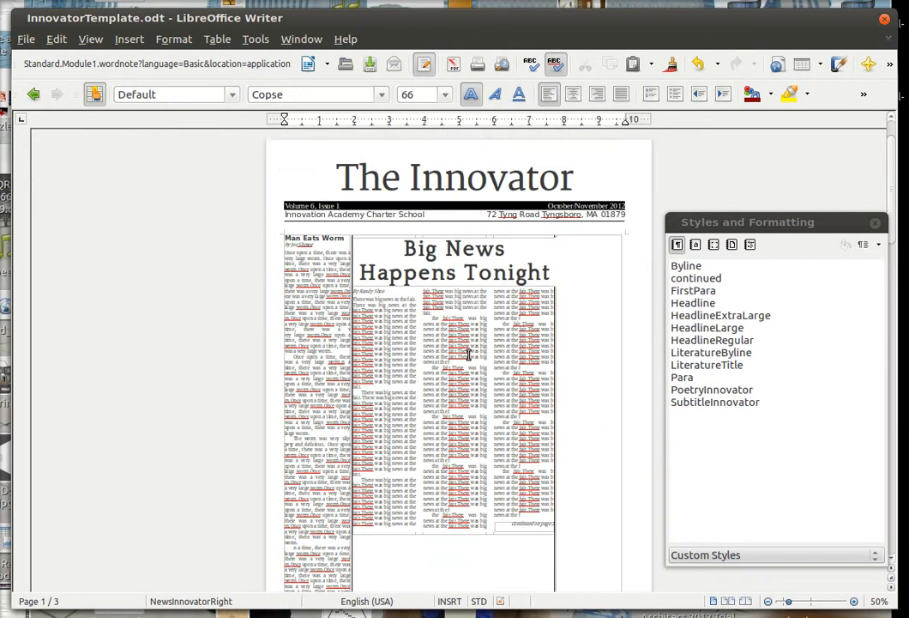
Inspect the "Continued on page" box at the foot of the "Man Eats Worm" column up close and select it
scroll(468, 355, "down", 2)
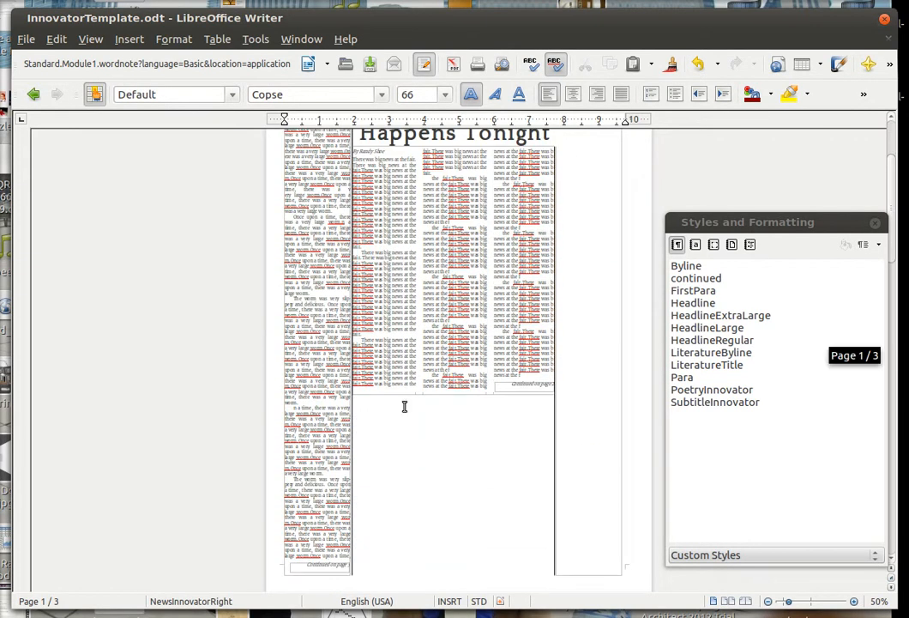
scroll(417, 403, "down", 8)
scroll(470, 399, "up", 8)
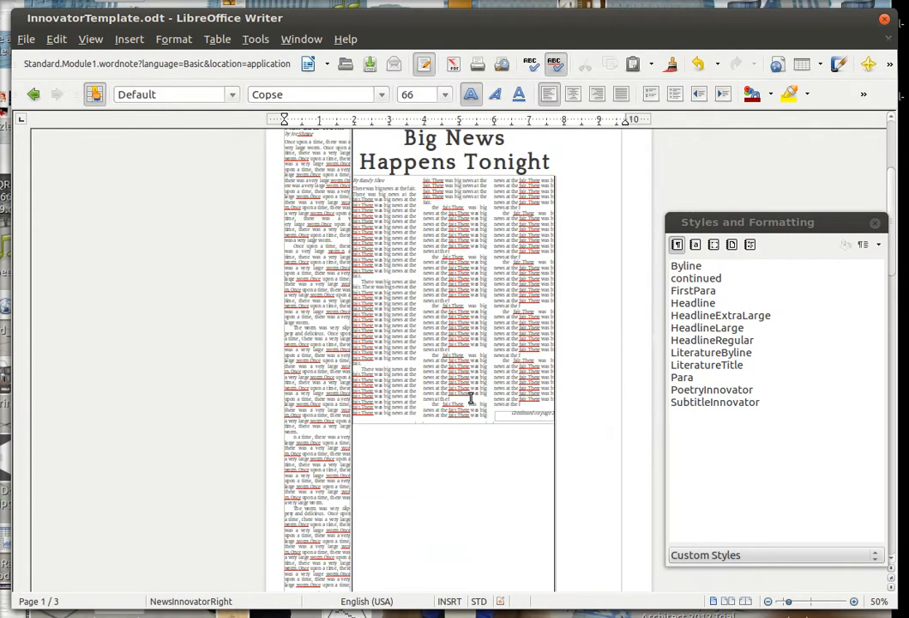
scroll(470, 398, "down", 3)
left_click(321, 459)
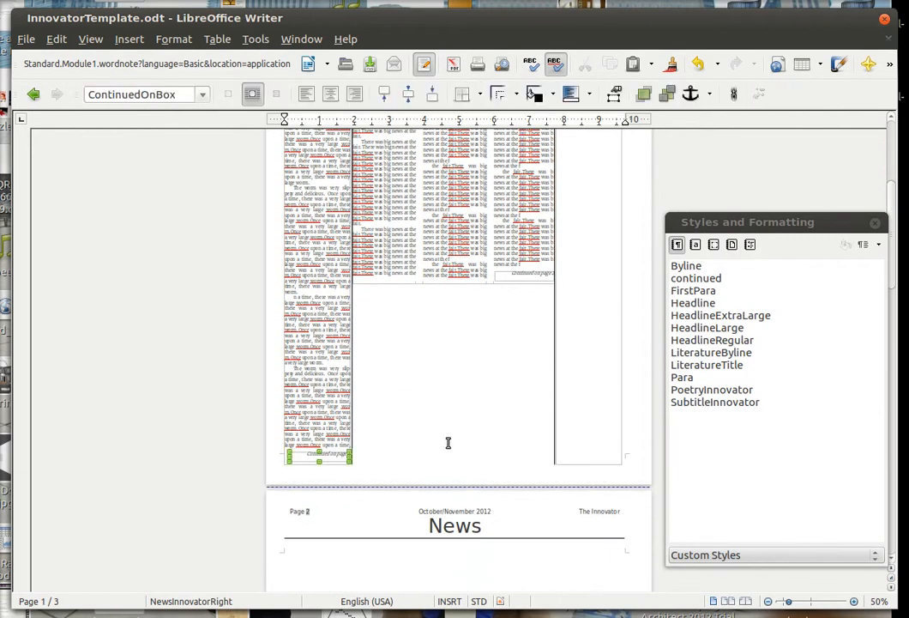
scroll(447, 437, "up", 4)
scroll(446, 430, "down", 7)
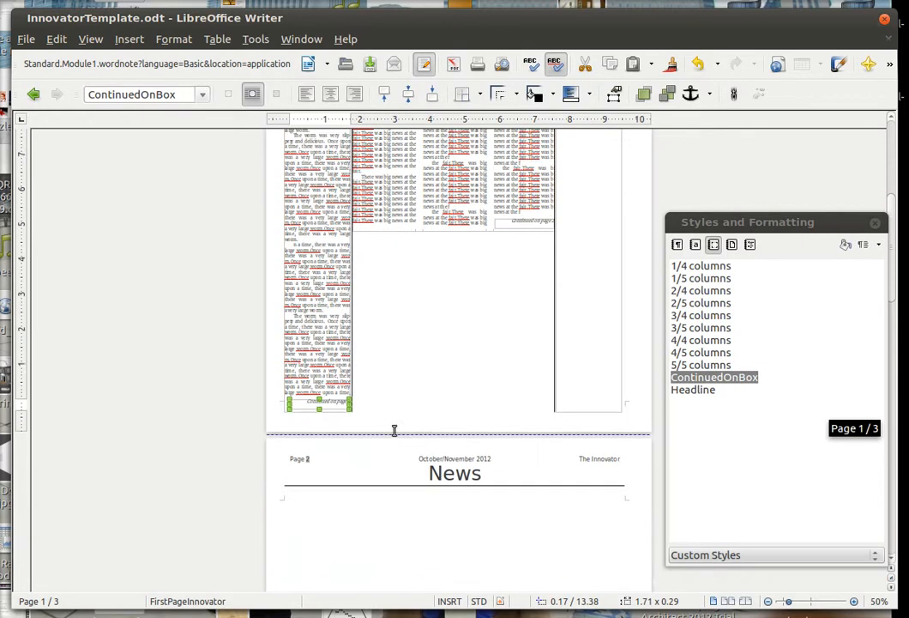
left_click(359, 412)
scroll(358, 412, "up", 5)
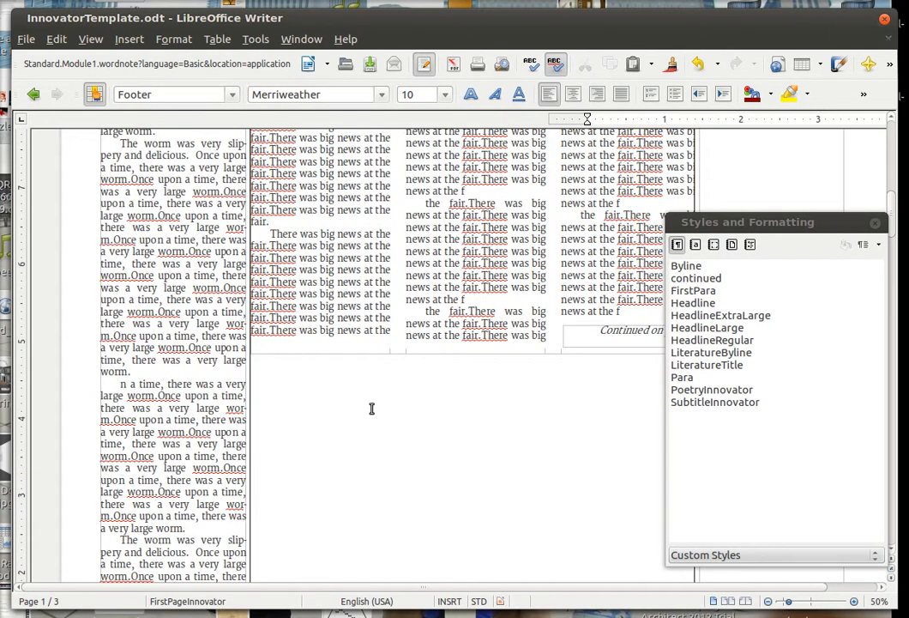
left_click(239, 410)
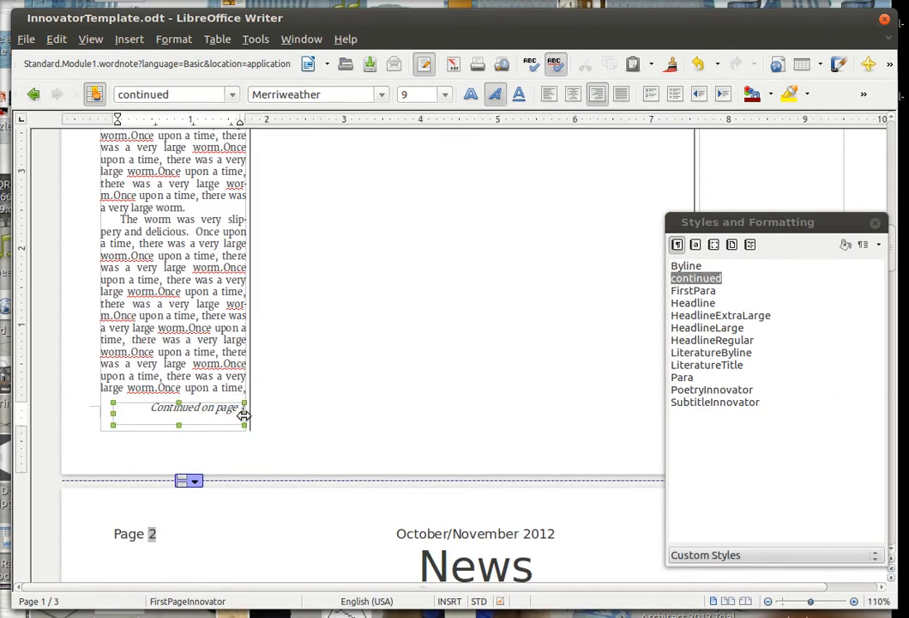
key("Escape")
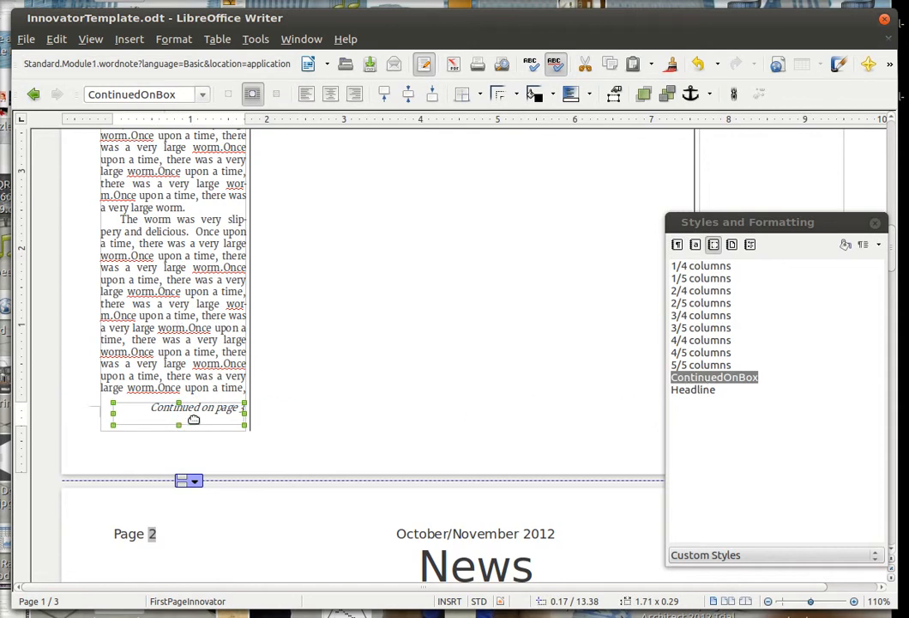
Examine how the "Continued on page 3" box sits below the last "Man Eats Worm" lines, and locate the article's continuation on page 2
left_click(338, 339)
scroll(338, 338, "down", 8)
scroll(337, 338, "down", 5)
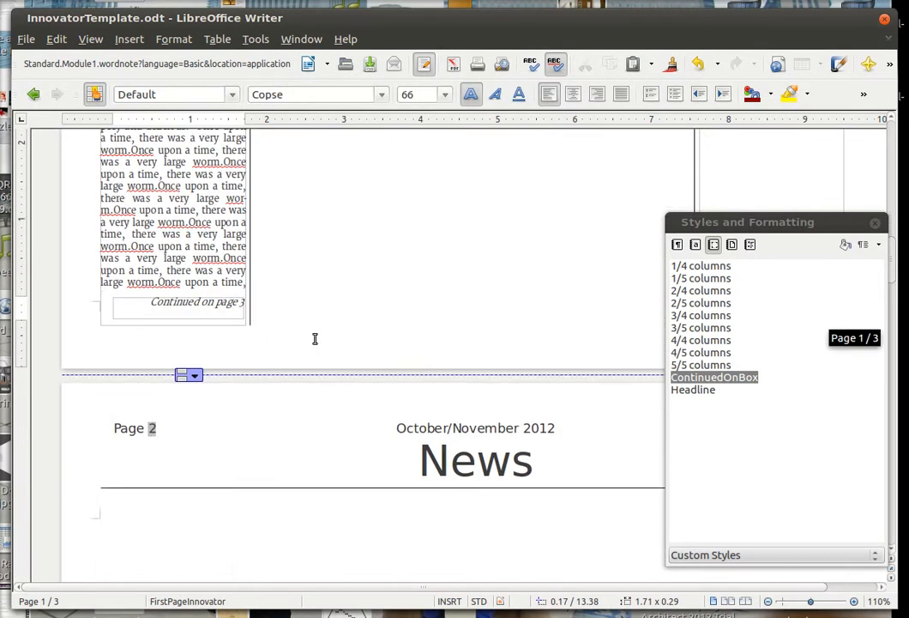
left_click(248, 318)
left_click_drag(217, 271, 199, 258)
left_click(200, 260)
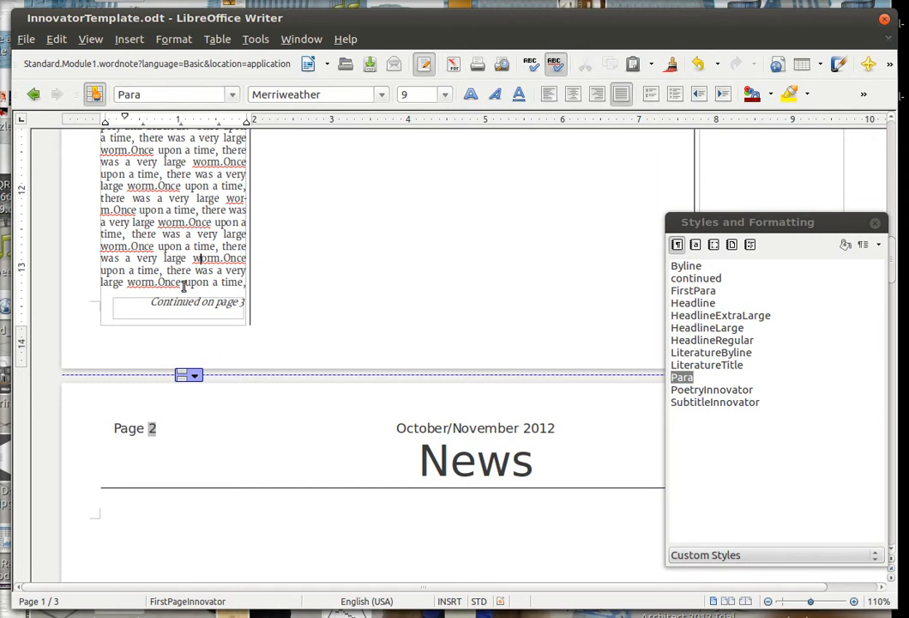
left_click(117, 300)
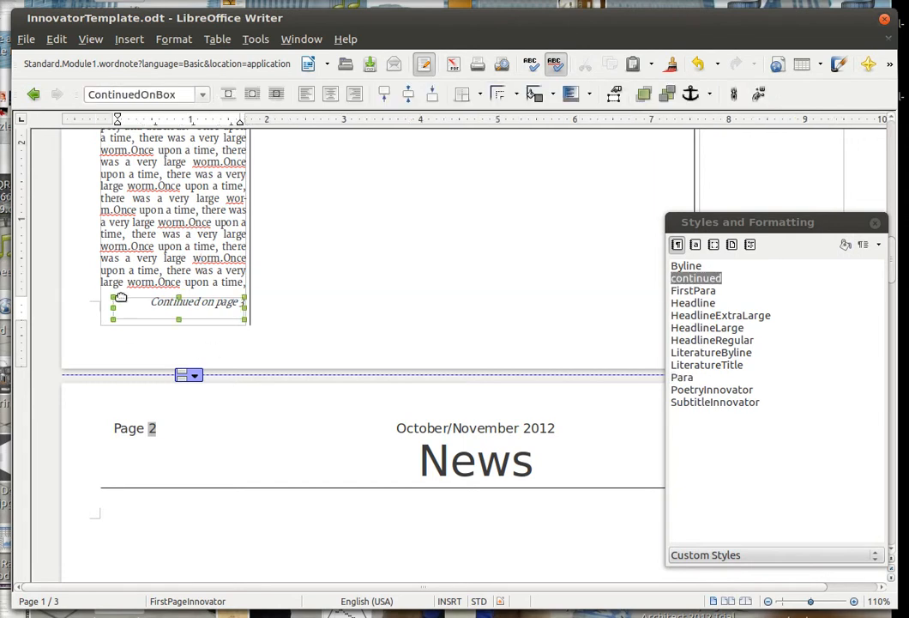
scroll(379, 322, "down", 8)
scroll(379, 322, "up", 8)
scroll(381, 328, "down", 5)
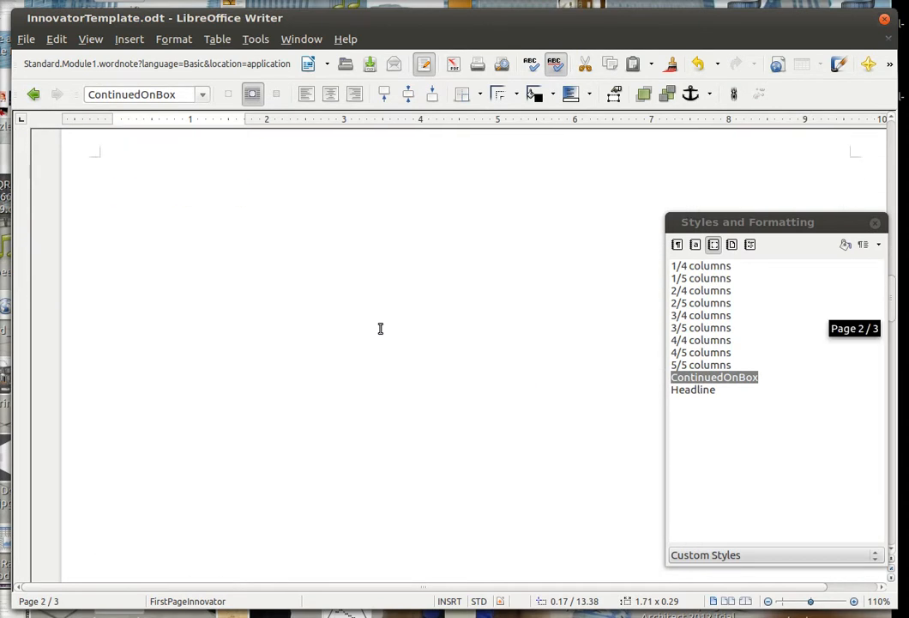
Try to insert a frame while the five-column frame on page 2 is selected
left_click(251, 257)
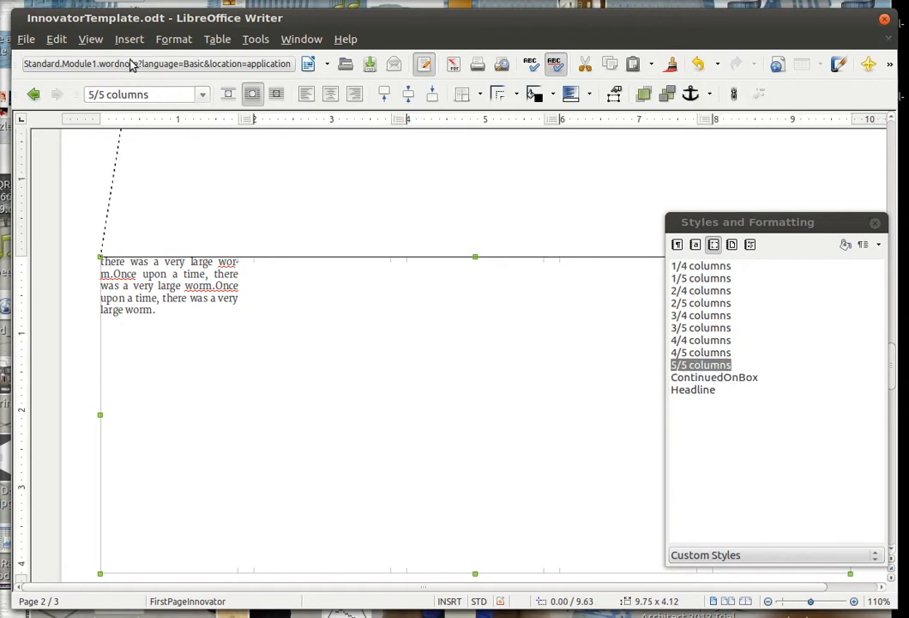
left_click(130, 39)
left_click(185, 348)
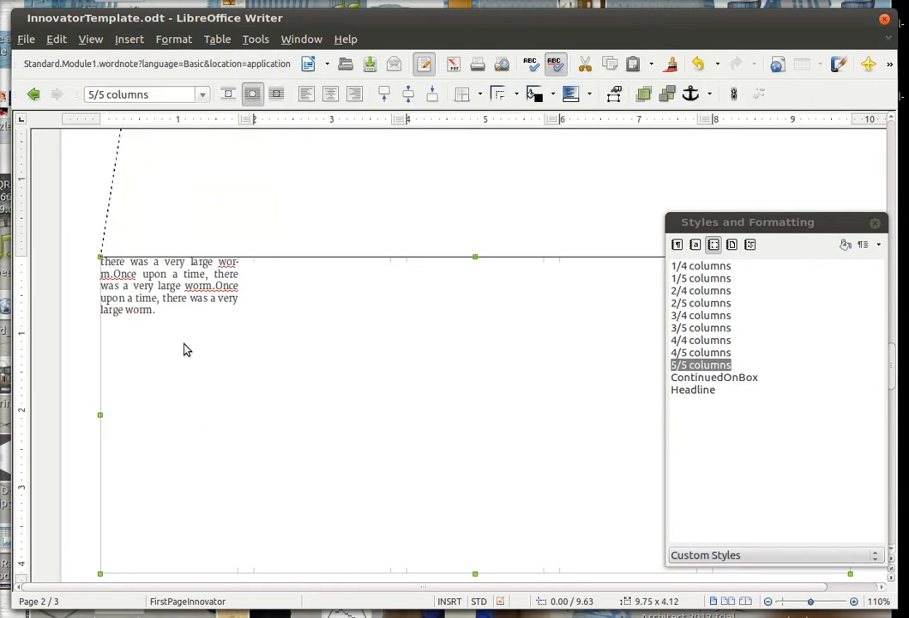
left_click(530, 509)
scroll(418, 262, "up", 10)
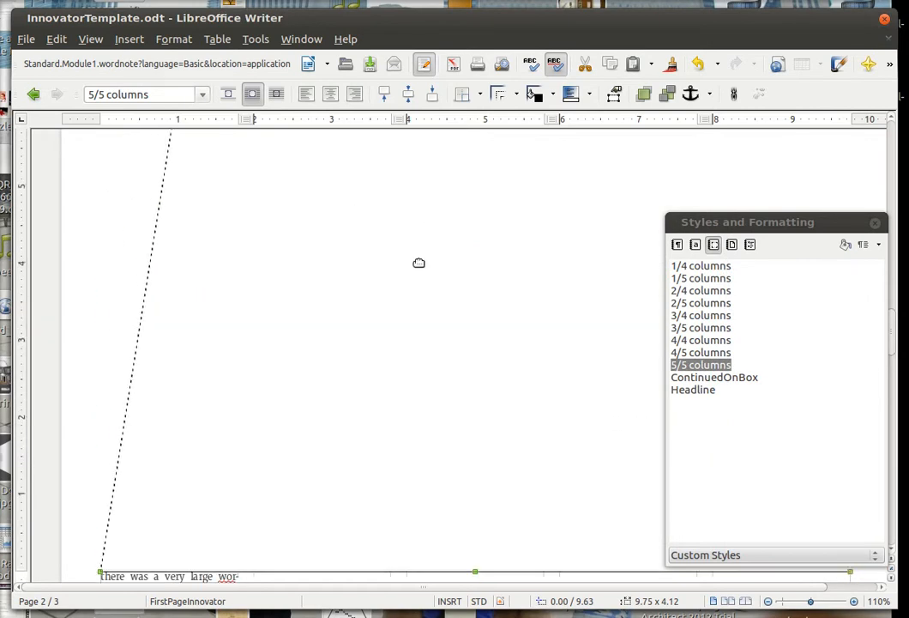
Try to insert a default frame from the continued "Man Eats Worm" text on page 2, and undo the insertion
left_click(430, 413)
scroll(430, 414, "down", 5)
left_click(252, 265)
scroll(254, 281, "down", 10)
scroll(254, 281, "down", 3)
left_click(238, 260)
left_click(130, 39)
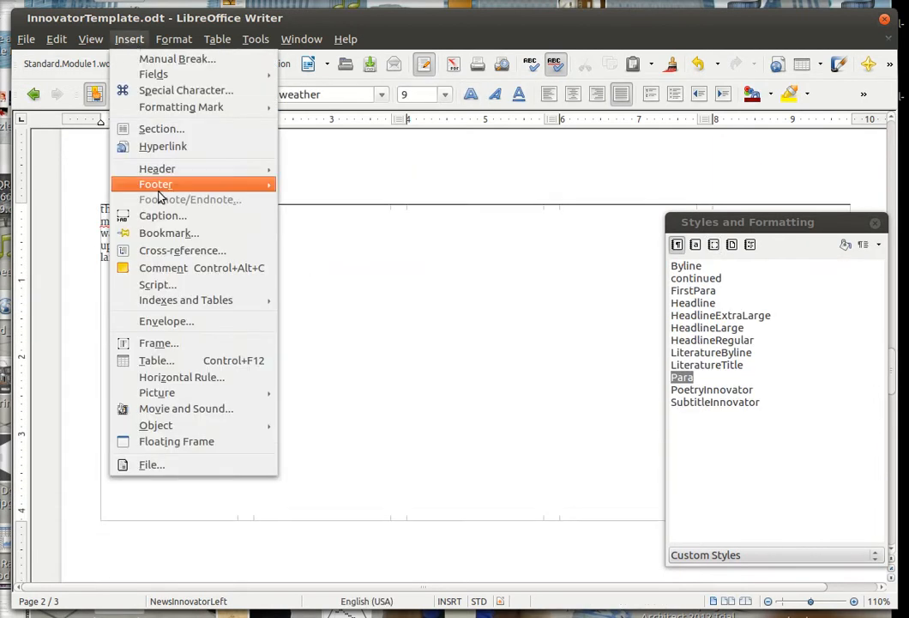
left_click(158, 342)
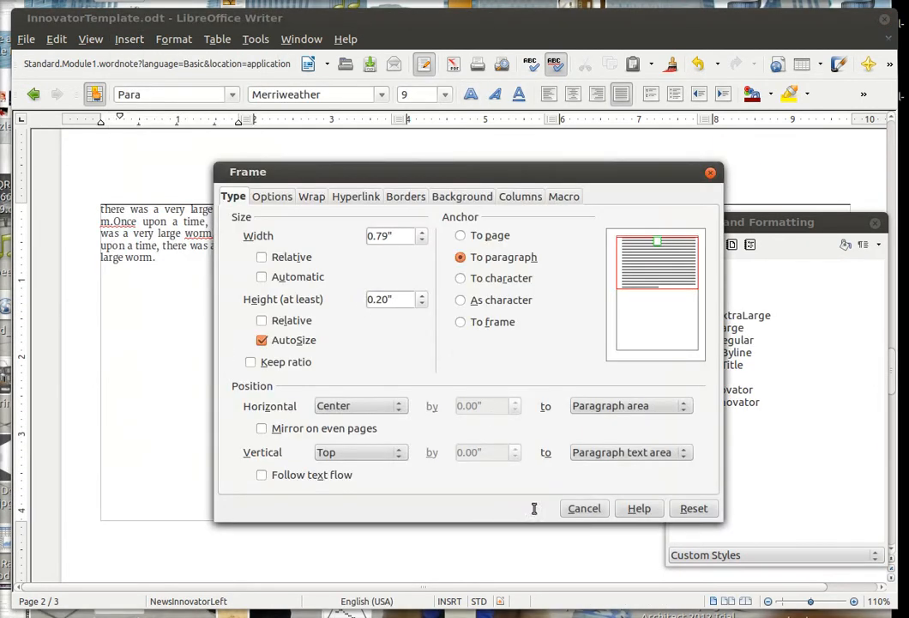
left_click(530, 508)
left_click_drag(222, 573, 225, 340)
left_click_drag(204, 269, 207, 270)
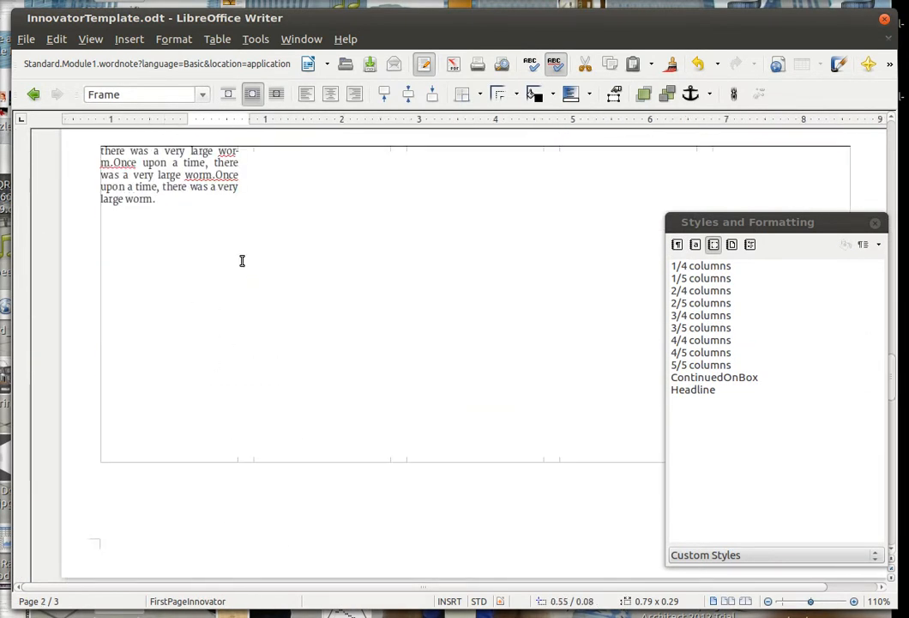
key("ctrl+z")
key("ctrl+z")
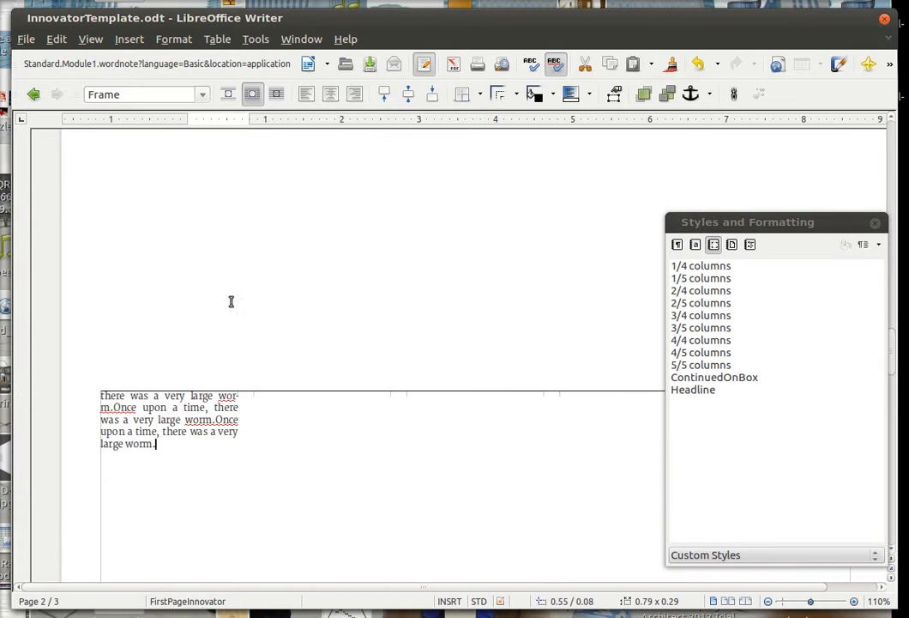
Insert a default frame anchored to the "Man Eats Worm" paragraph that continues in the five-column frame on page 2
left_click(265, 366)
scroll(265, 367, "down", 10)
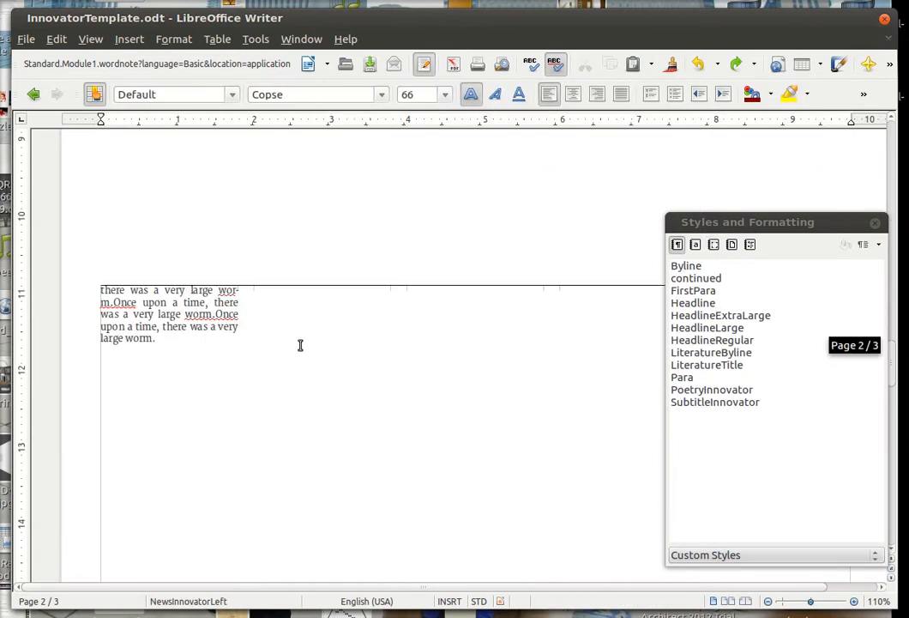
scroll(182, 302, "up", 10)
scroll(187, 304, "down", 9)
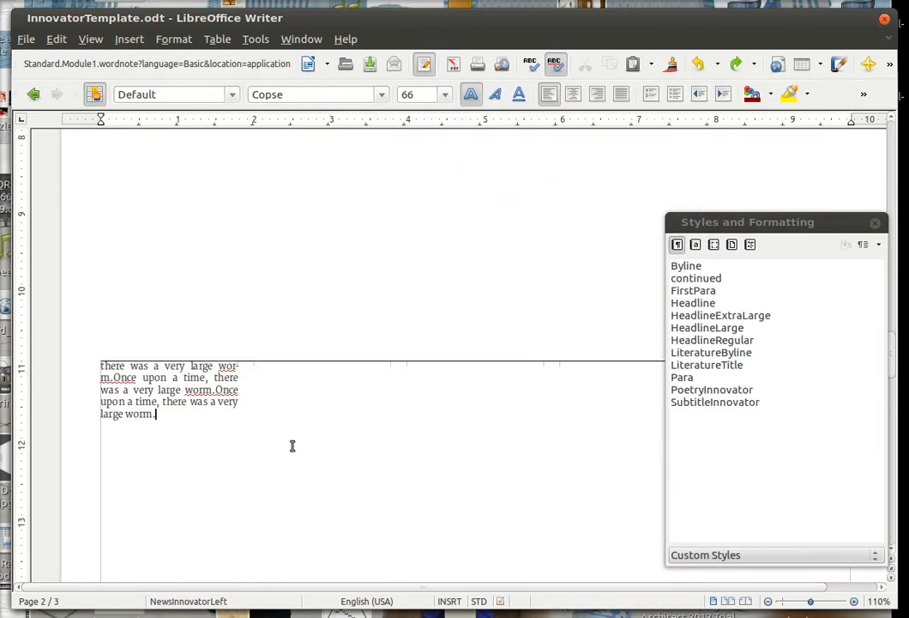
left_click(388, 428)
left_click(131, 37)
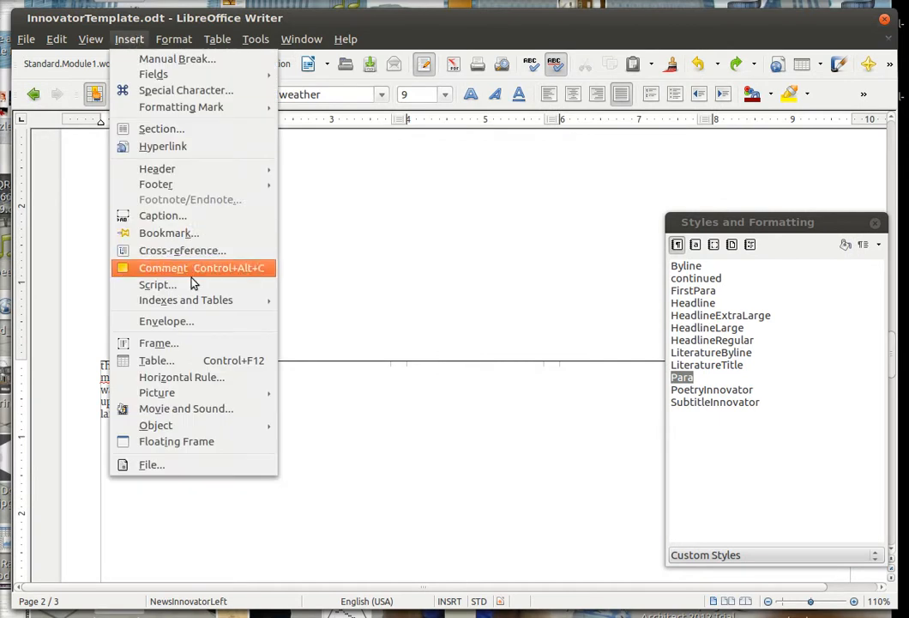
left_click(192, 342)
left_click(526, 510)
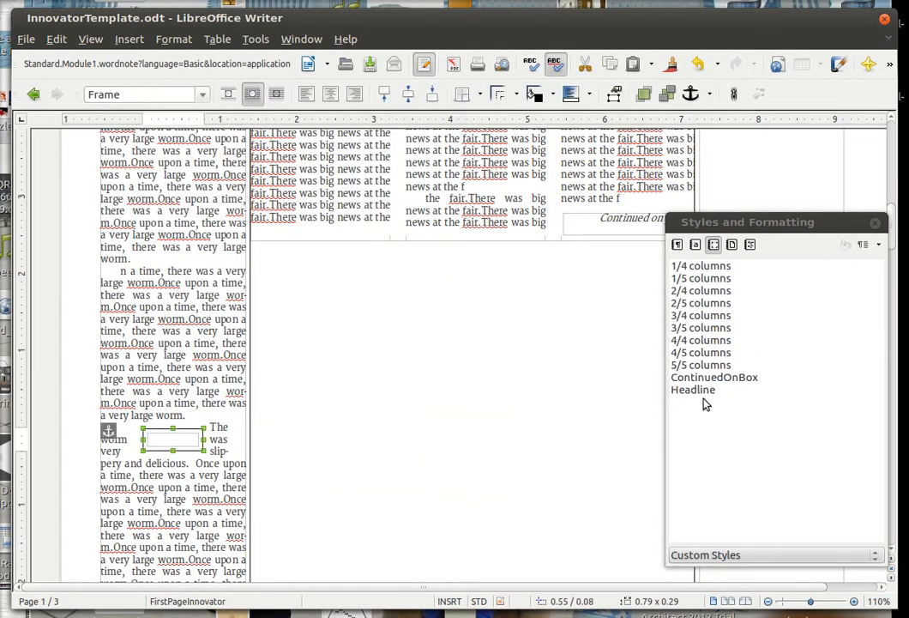
Apply the Headline frame style to the new default frame and move it from page 1 into the five-column frame on page 2
left_click(702, 402)
double_click(693, 391)
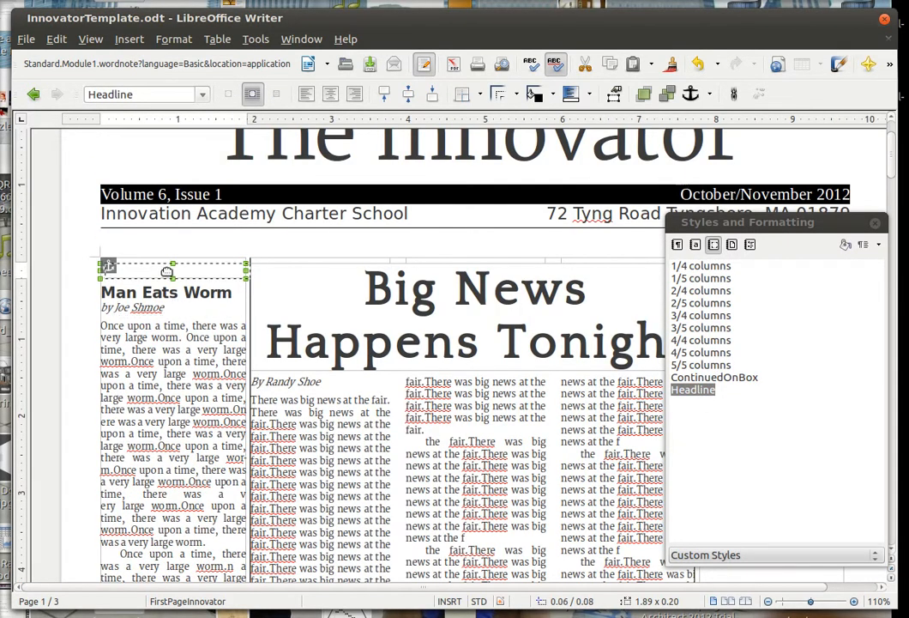
scroll(172, 277, "down", 15)
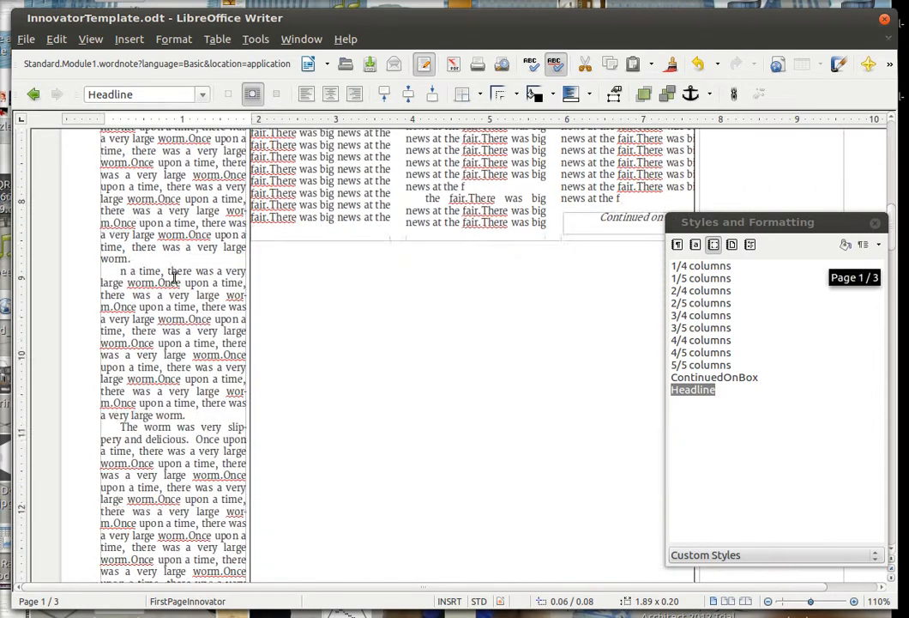
left_click(220, 522)
scroll(260, 544, "down", 8)
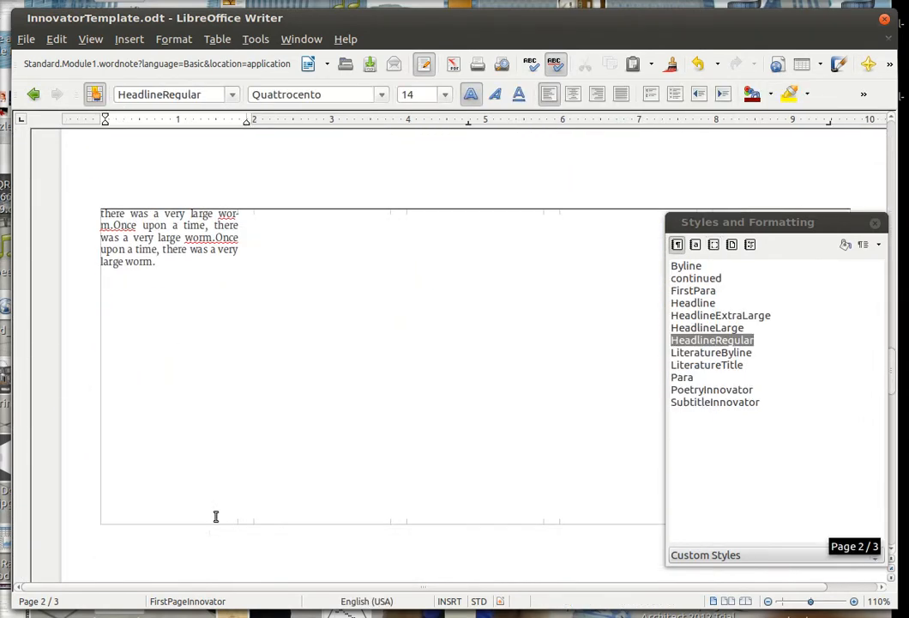
key("Escape")
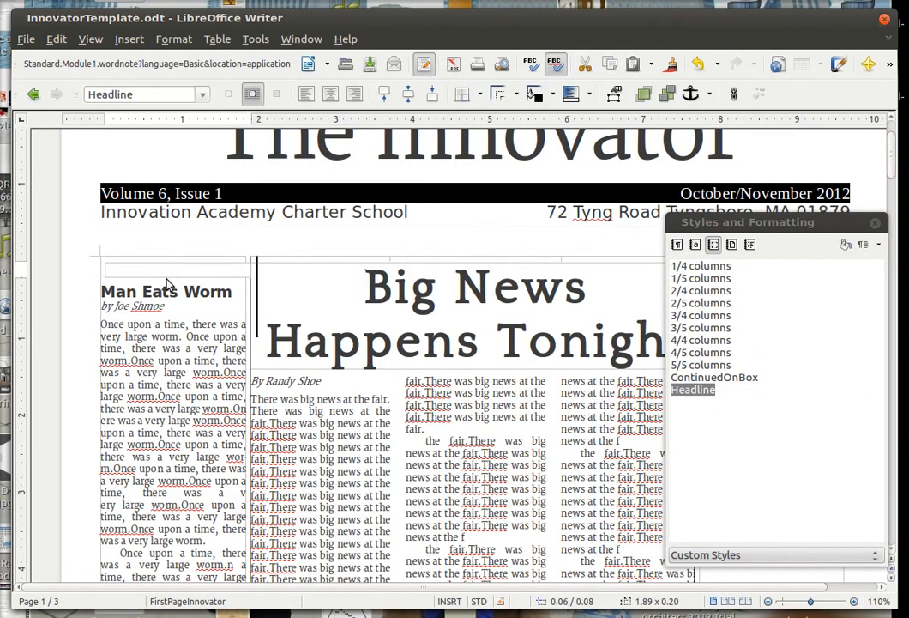
scroll(172, 326, "down", 15)
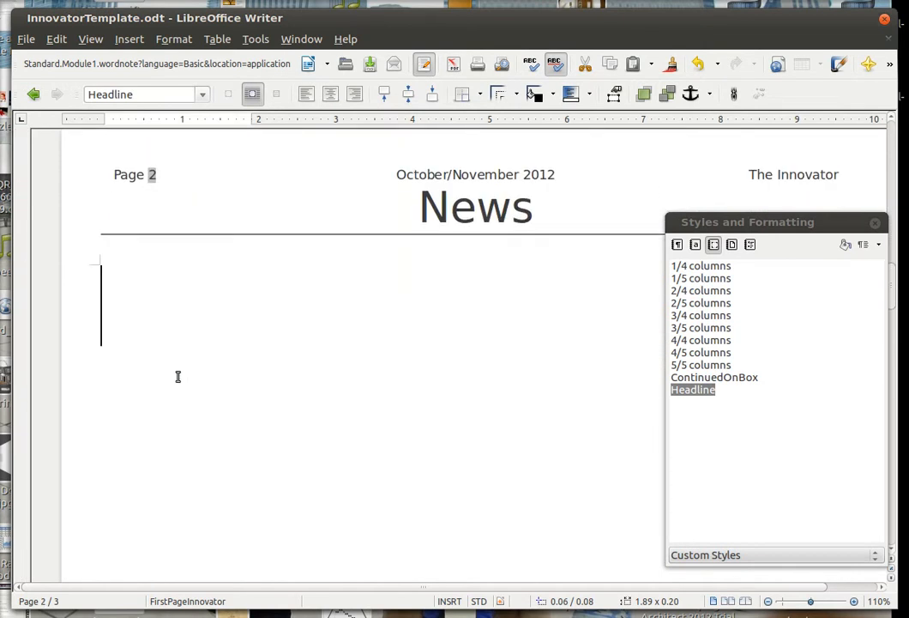
key("Tab")
left_click_drag(198, 386, 256, 315)
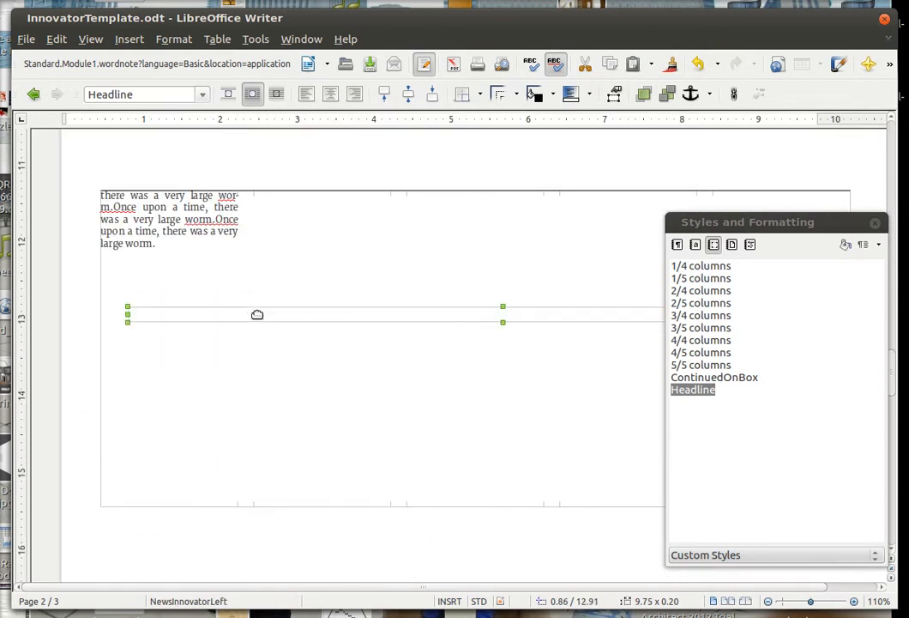
Anchor the headline frame above the continued text in the first column on page 2 and narrow it to 1.75 wide
left_click_drag(208, 229, 216, 203)
right_click(214, 200)
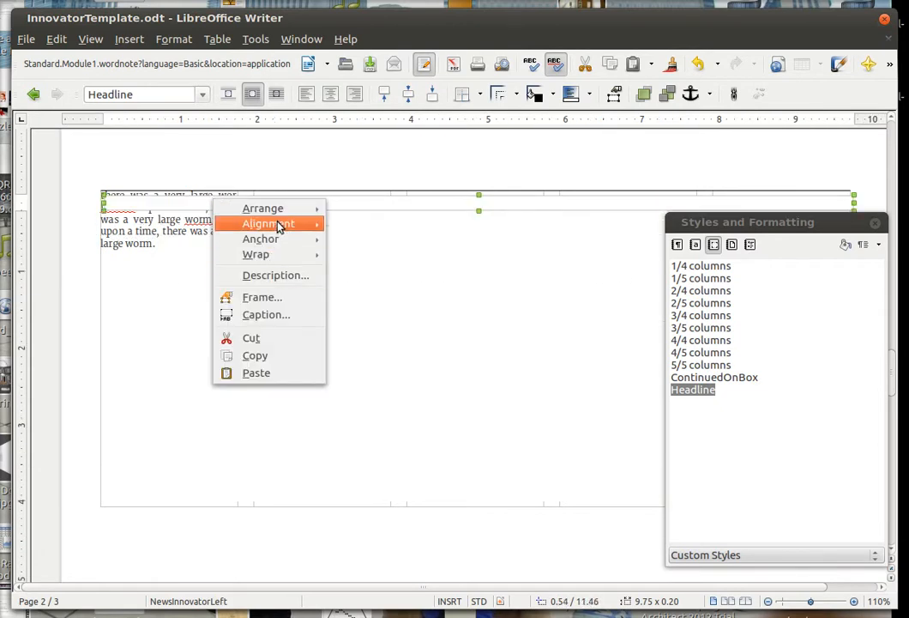
mouse_move(313, 238)
left_click(381, 283)
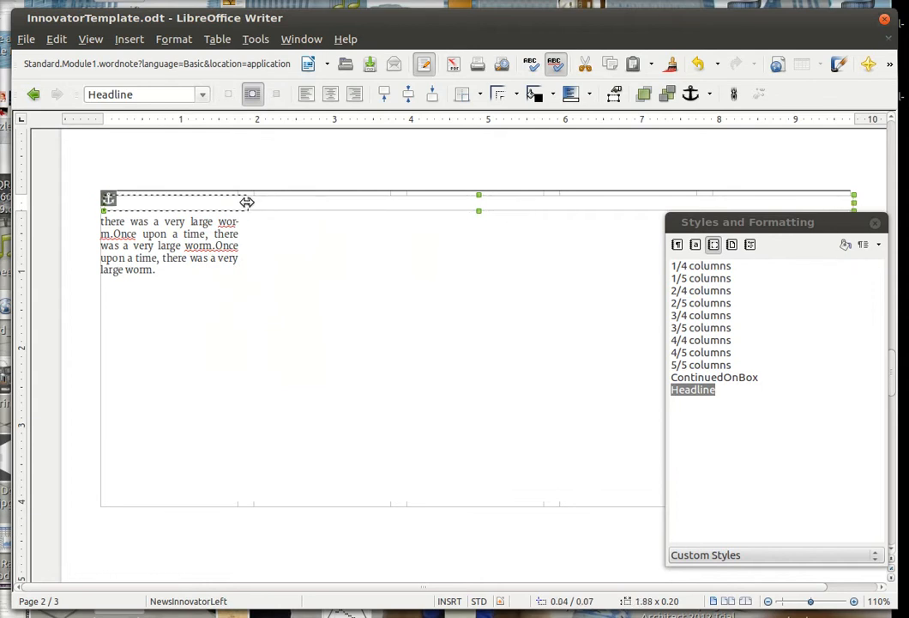
left_click_drag(240, 205, 239, 204)
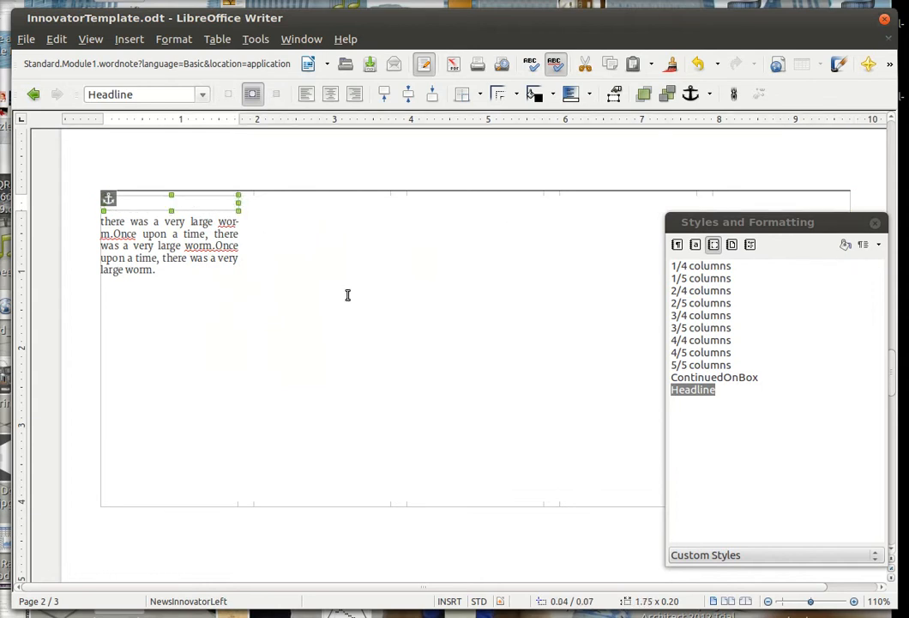
Enter "Man Eats Worm" and an italic "Continued from page 1" line in the frame, and apply the Headline paragraph style to the title
left_click(171, 203)
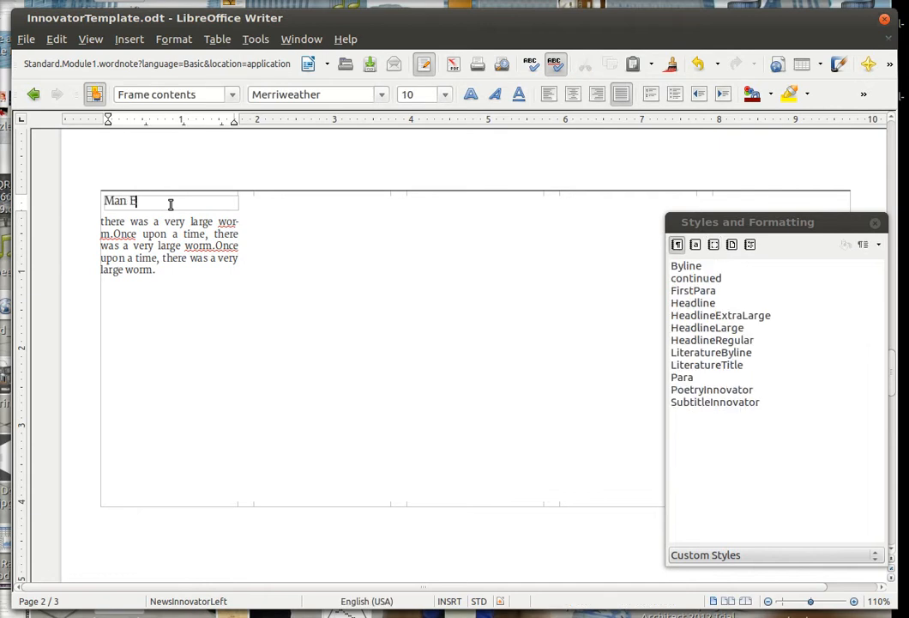
key("Return")
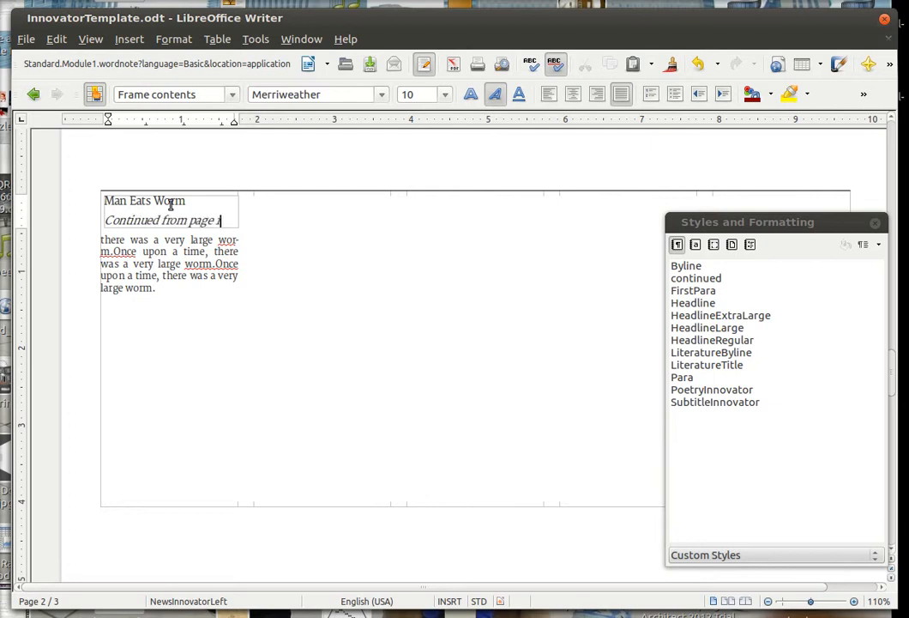
left_click(231, 96)
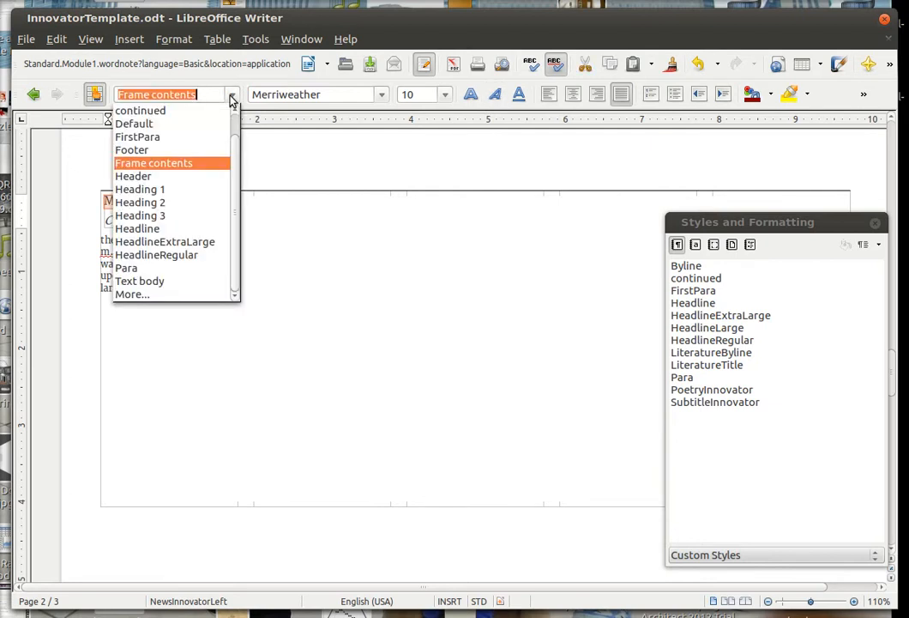
left_click(185, 229)
left_click(237, 246)
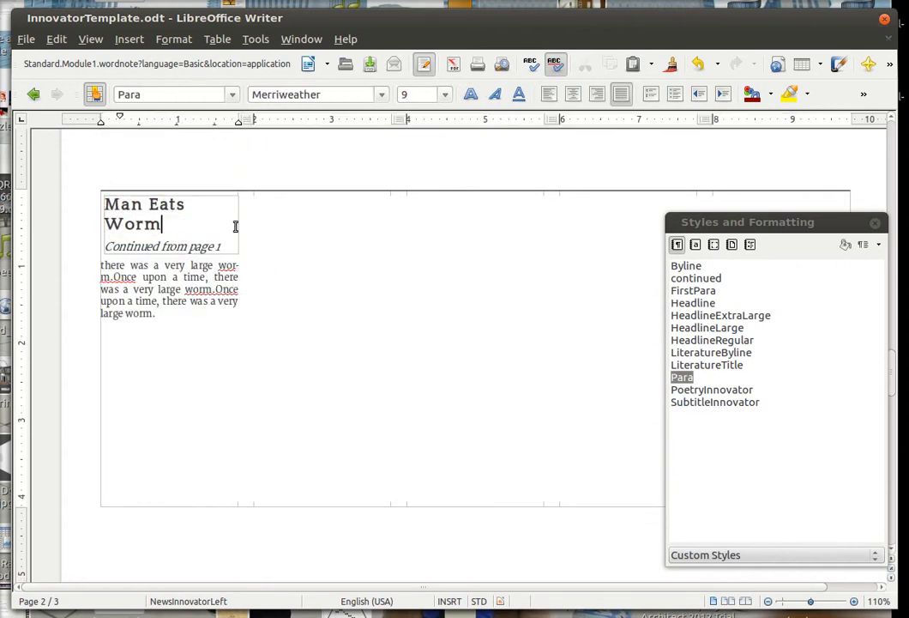
left_click(235, 225)
left_click(163, 247)
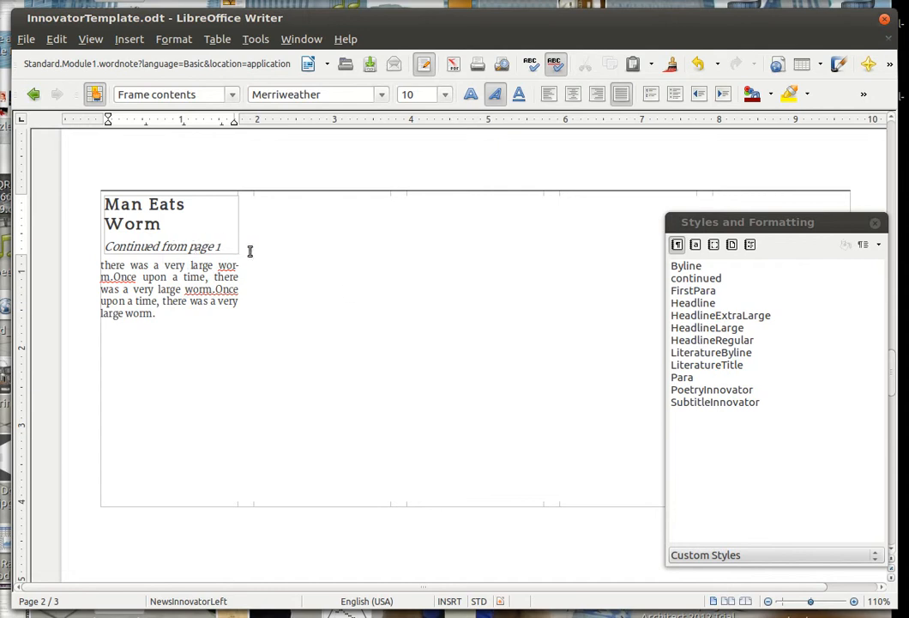
Examine the three-page layout at 20% zoom and the link from the front-page "Man Eats Worm" frame to the page 2 frame
scroll(338, 356, "up", 3)
scroll(305, 326, "down", 12)
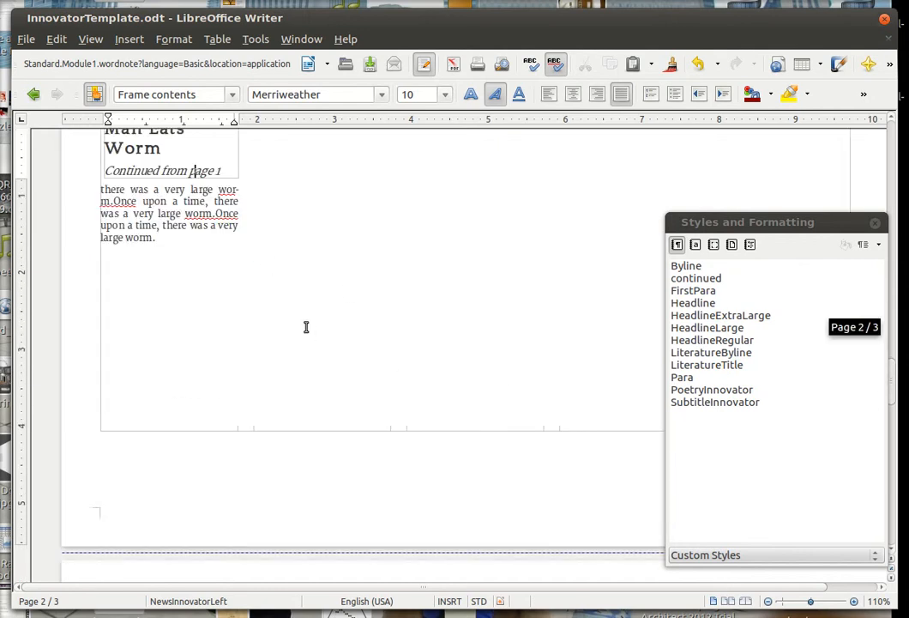
scroll(306, 326, "up", 3)
scroll(306, 326, "down", 6, "ctrl")
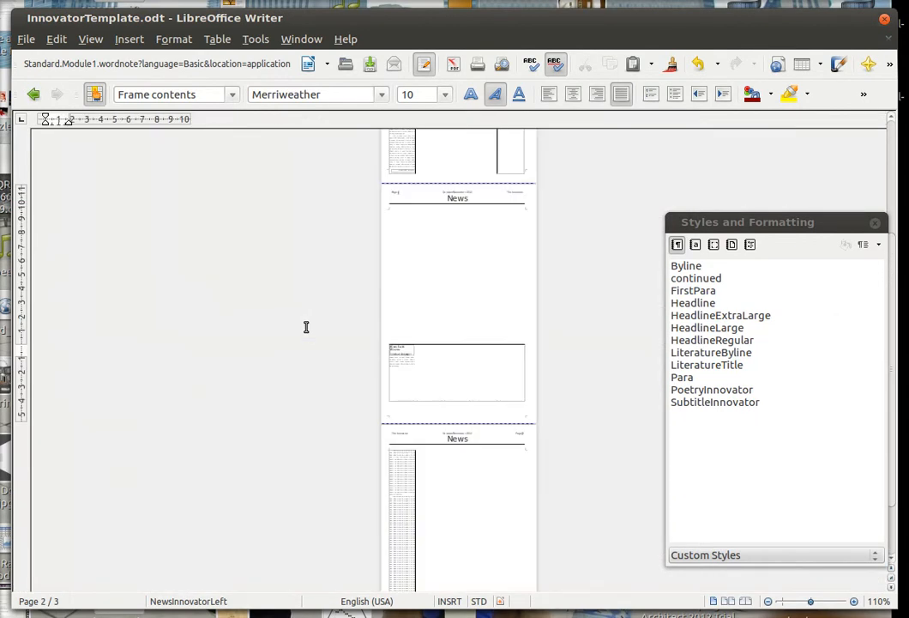
scroll(473, 330, "up", 2)
scroll(472, 329, "down", 1)
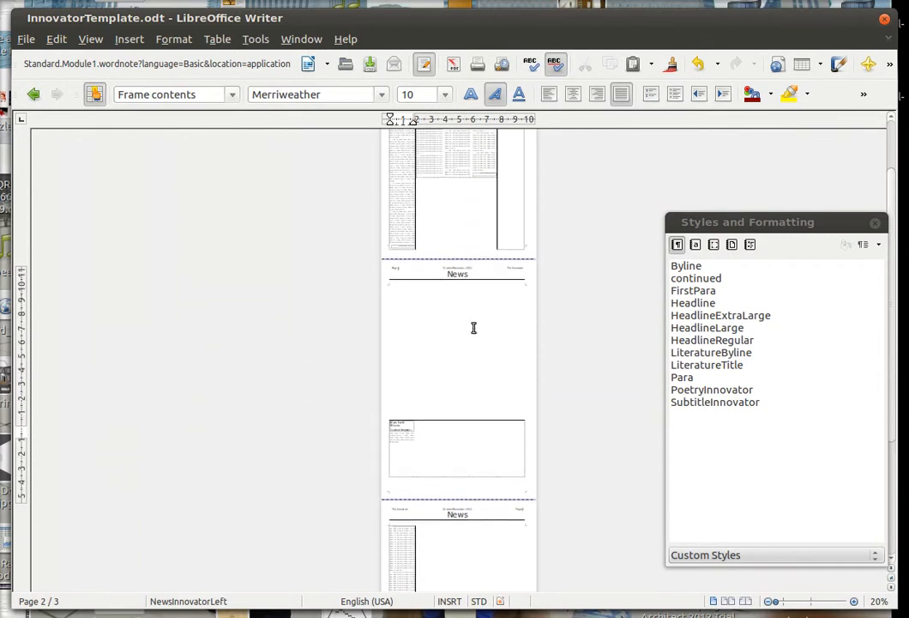
left_click(446, 181)
left_click(463, 183)
scroll(407, 251, "up", 2)
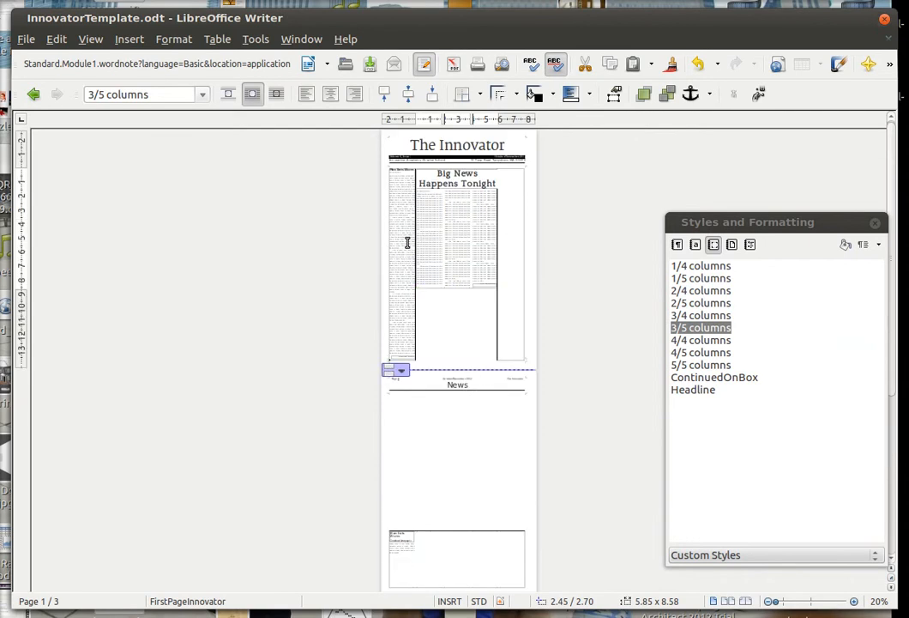
left_click(414, 239)
key("Escape")
scroll(537, 417, "down", 1)
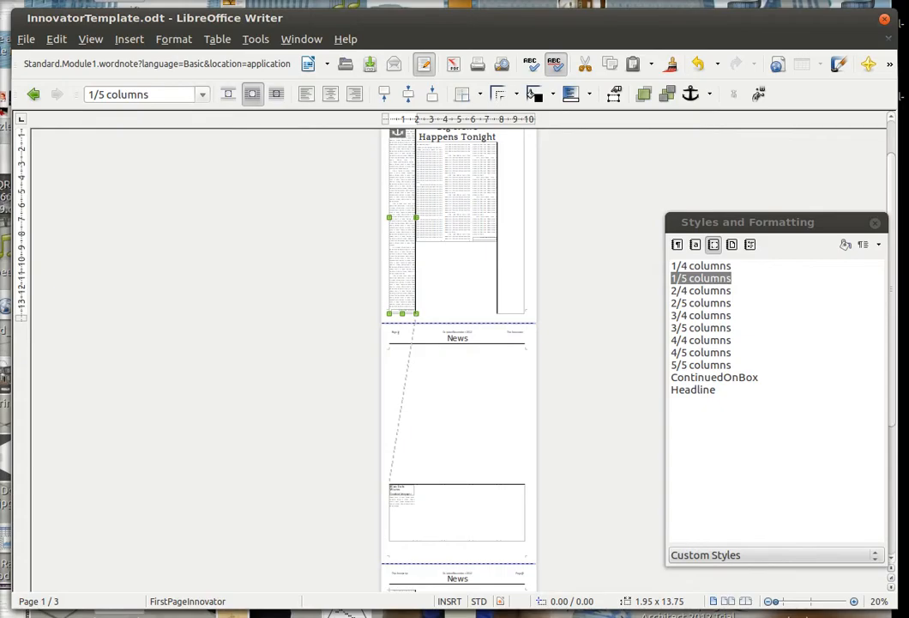
key("super")
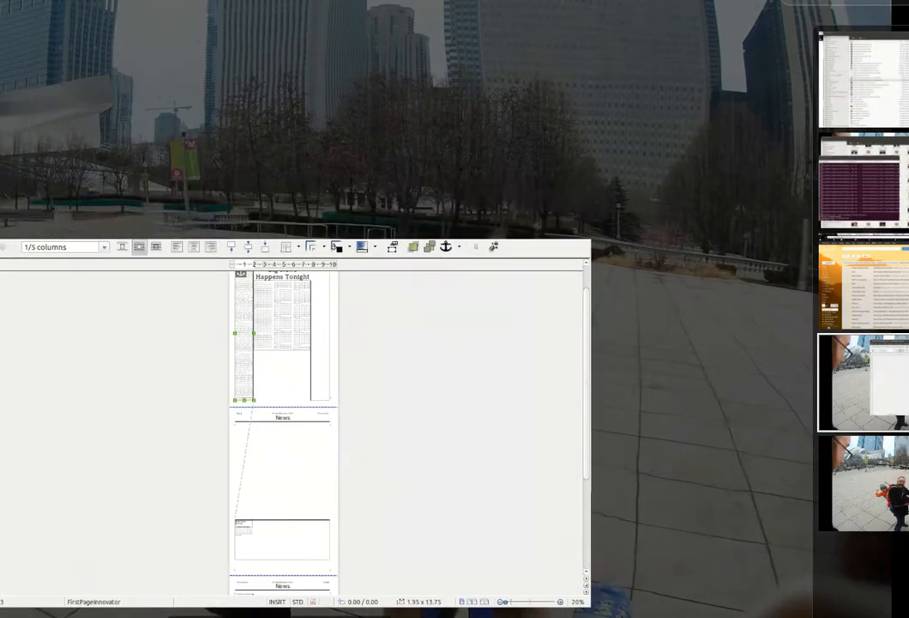
key("super")
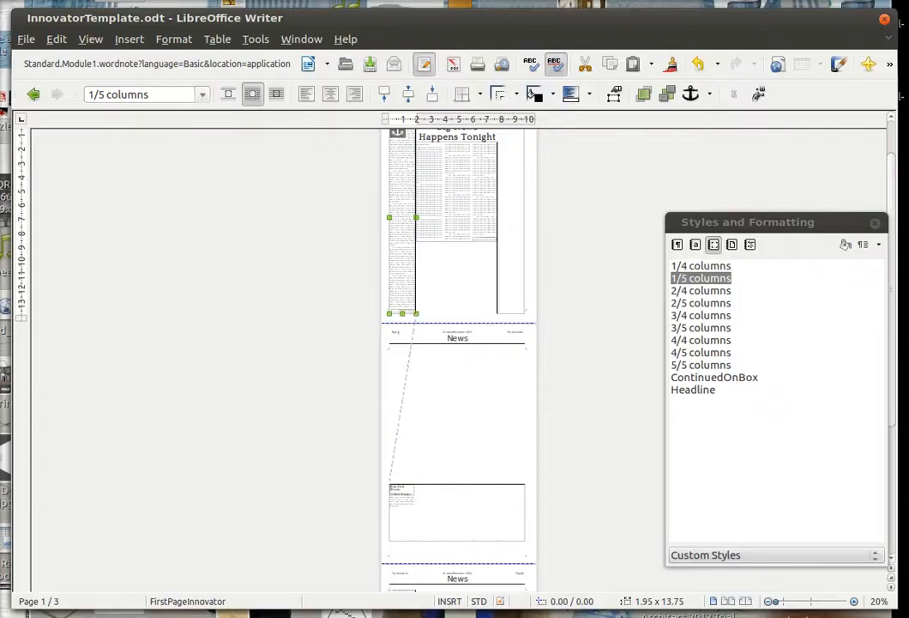